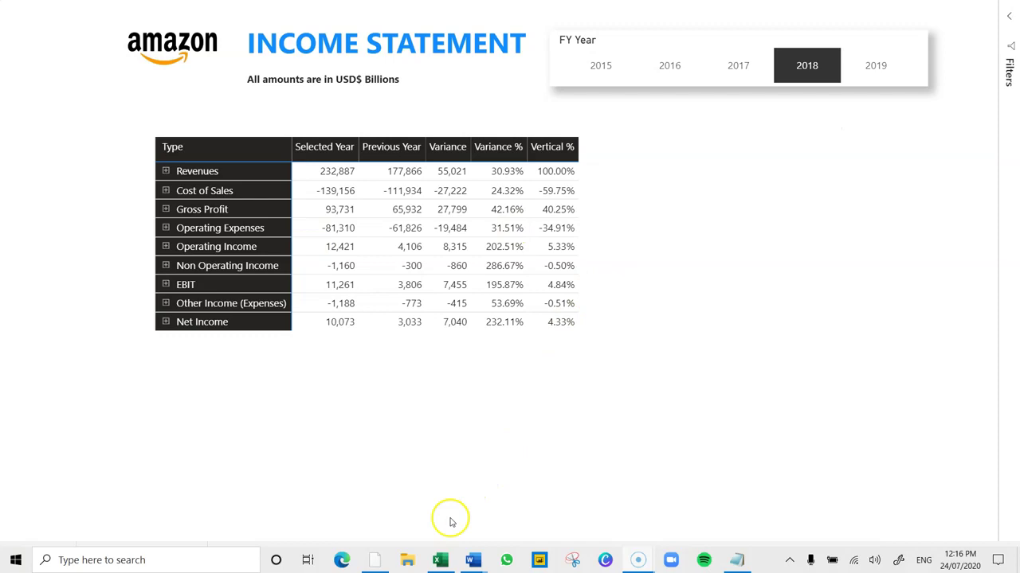
Step: Switch to the Amazon Financials workbook in Excel and examine the income statement items across the 2019 to 2015 columns
{"action": "left_click", "coordinate": [439, 562]}
{"action": "left_click", "coordinate": [603, 348]}
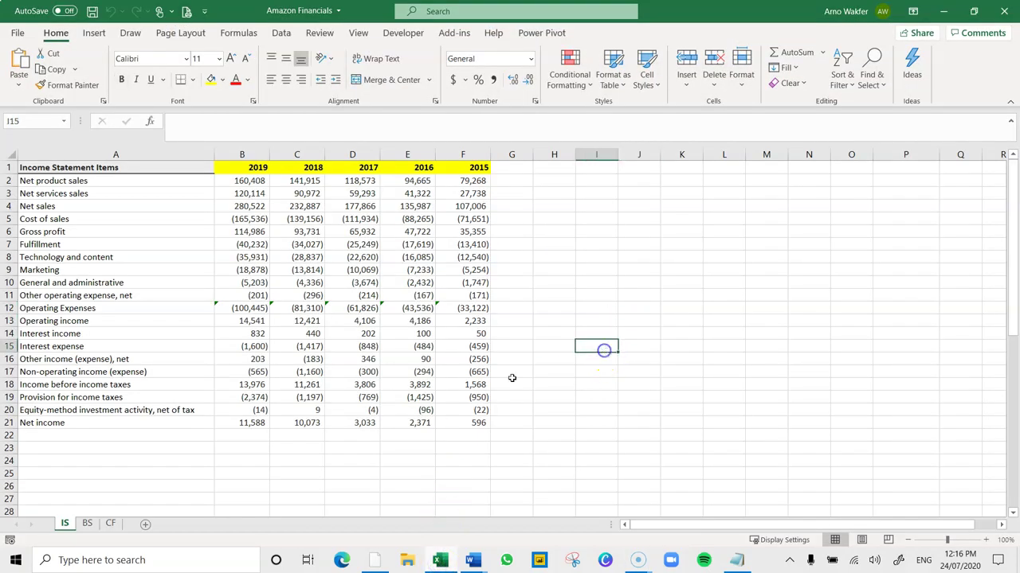
{"action": "left_click", "coordinate": [156, 439]}
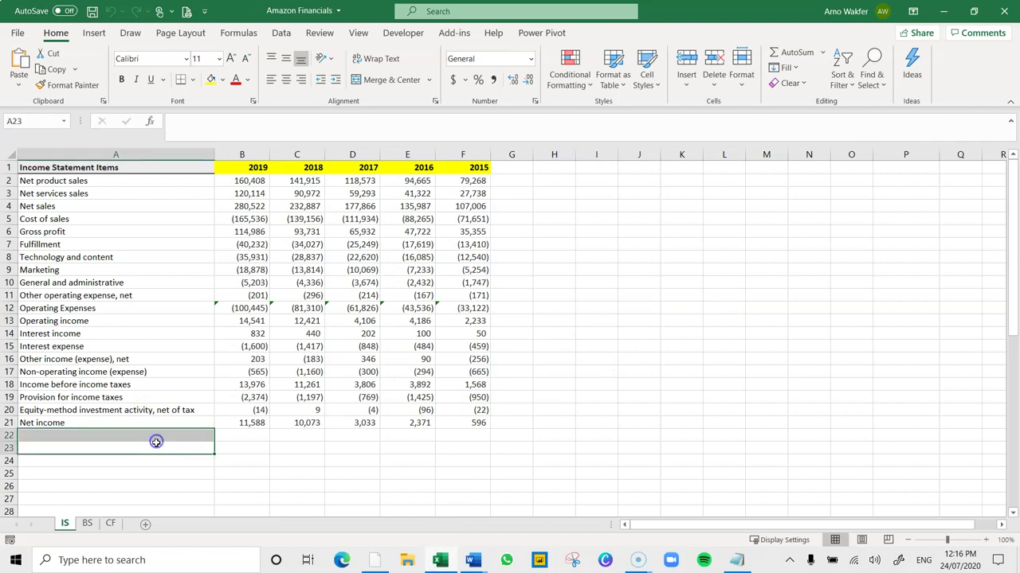
{"action": "left_click", "coordinate": [156, 447]}
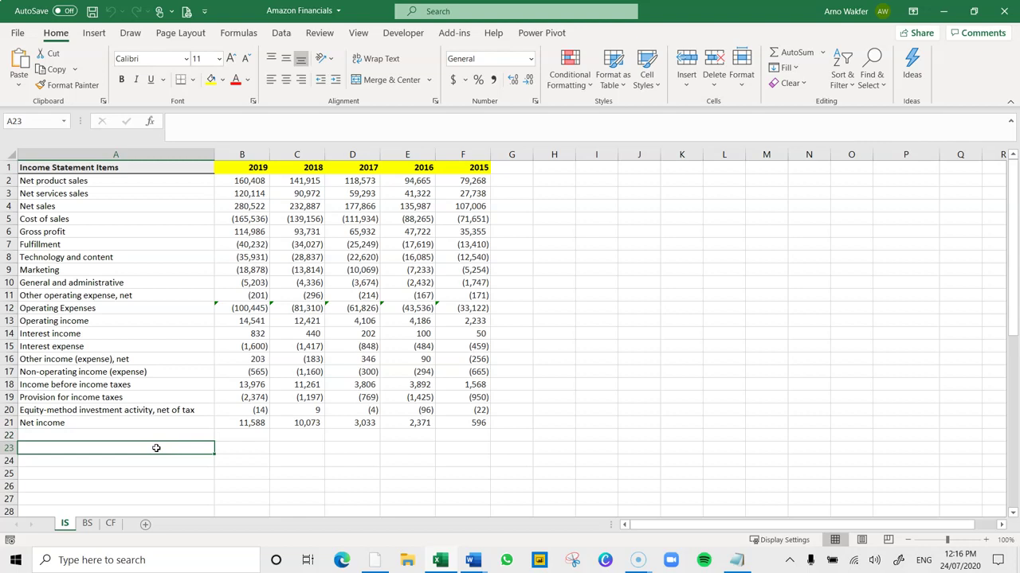
{"action": "left_click", "coordinate": [464, 167]}
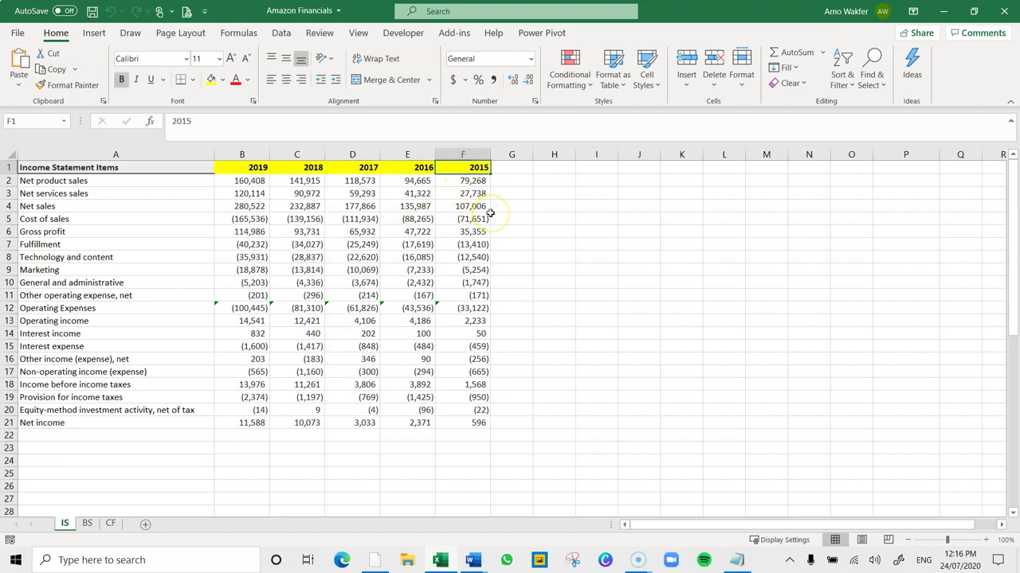
{"action": "key", "text": "Left"}
{"action": "key", "text": "Left"}
{"action": "key", "text": "Left"}
{"action": "key", "text": "Left"}
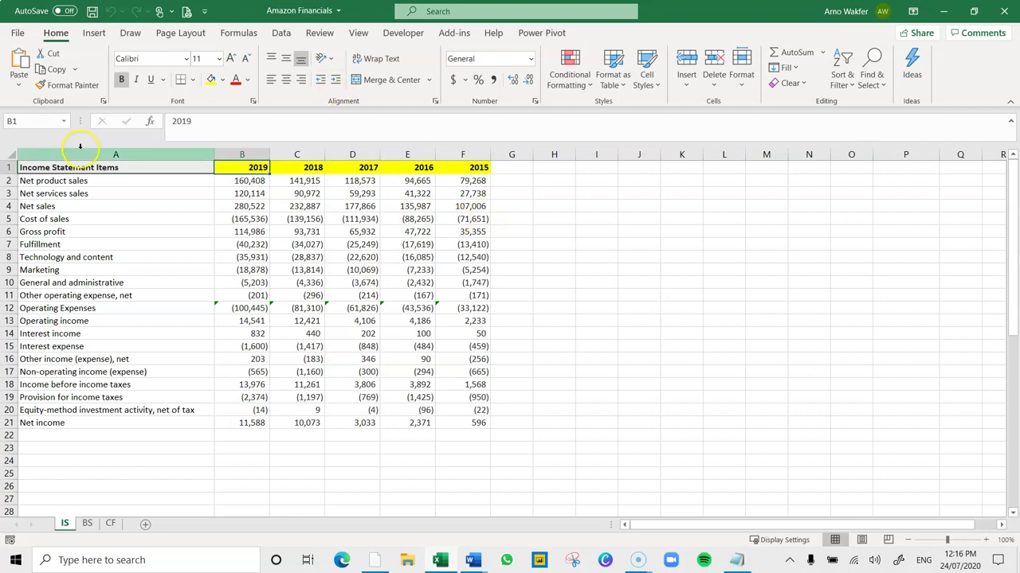
{"action": "left_click_drag", "start_coordinate": [84, 154], "coordinate": [464, 160]}
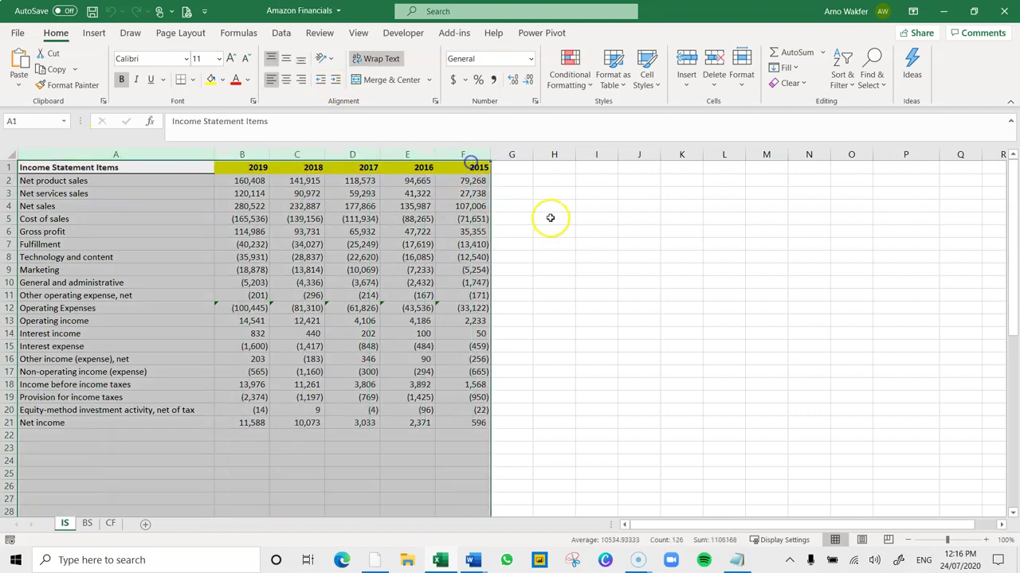
{"action": "left_click", "coordinate": [552, 218]}
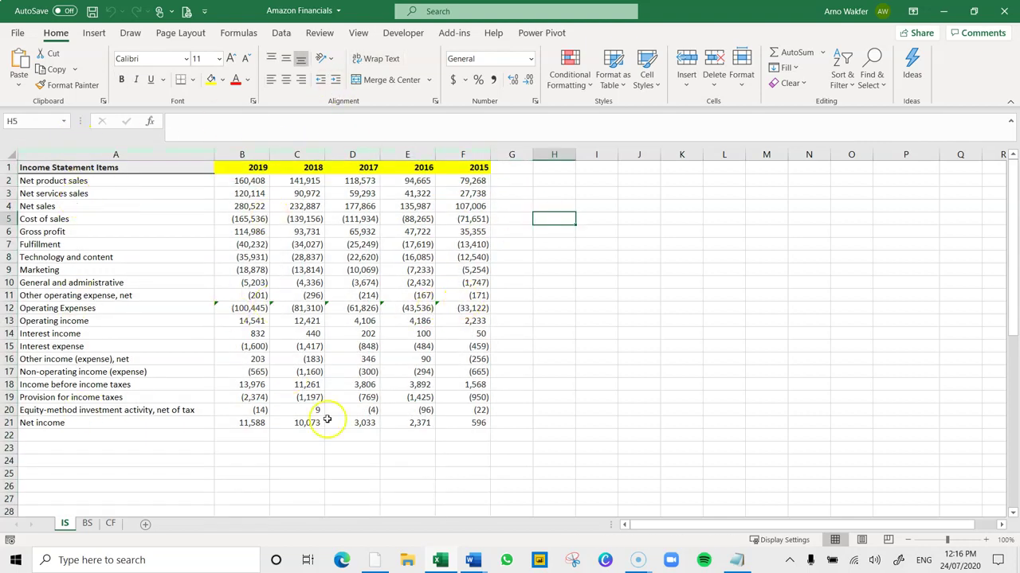
Step: Review the balance sheet and cash flow sheets, go back to the IS sheet, and return to the Power BI report
{"action": "left_click", "coordinate": [86, 523]}
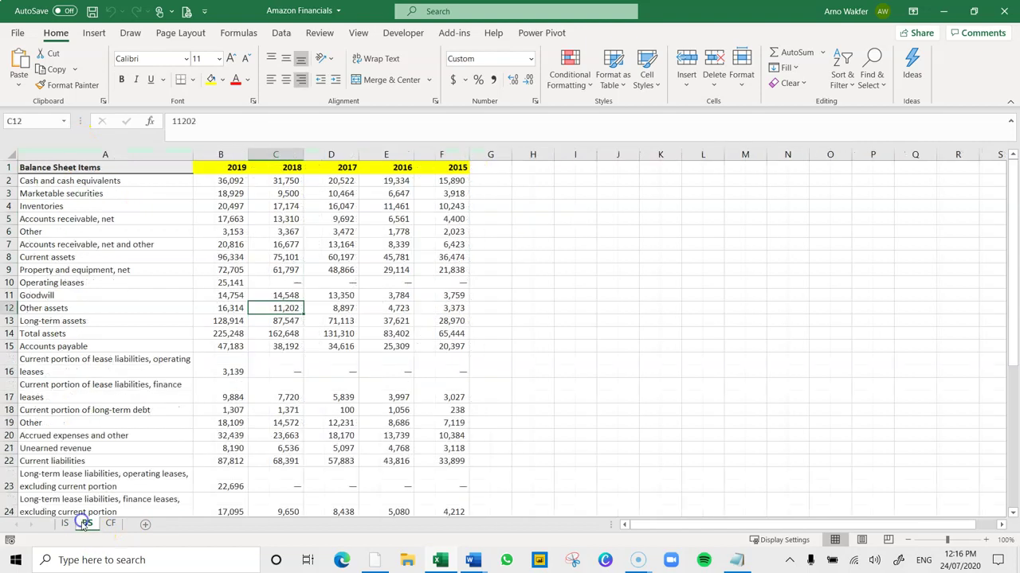
{"action": "left_click", "coordinate": [139, 257]}
{"action": "scroll", "coordinate": [160, 338], "scroll_direction": "down", "scroll_amount": 7}
{"action": "scroll", "coordinate": [160, 339], "scroll_direction": "up", "scroll_amount": 7}
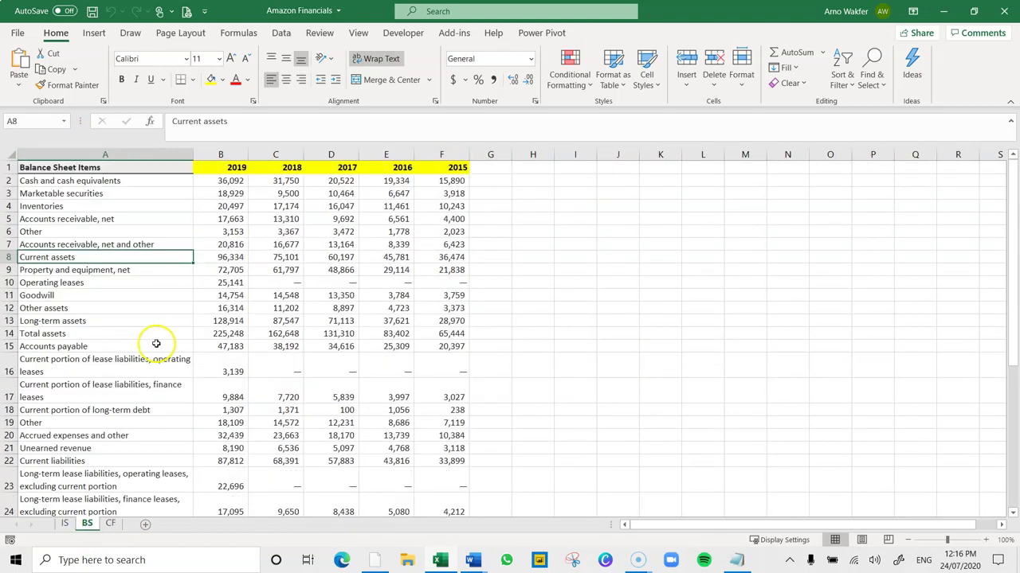
{"action": "left_click", "coordinate": [110, 523]}
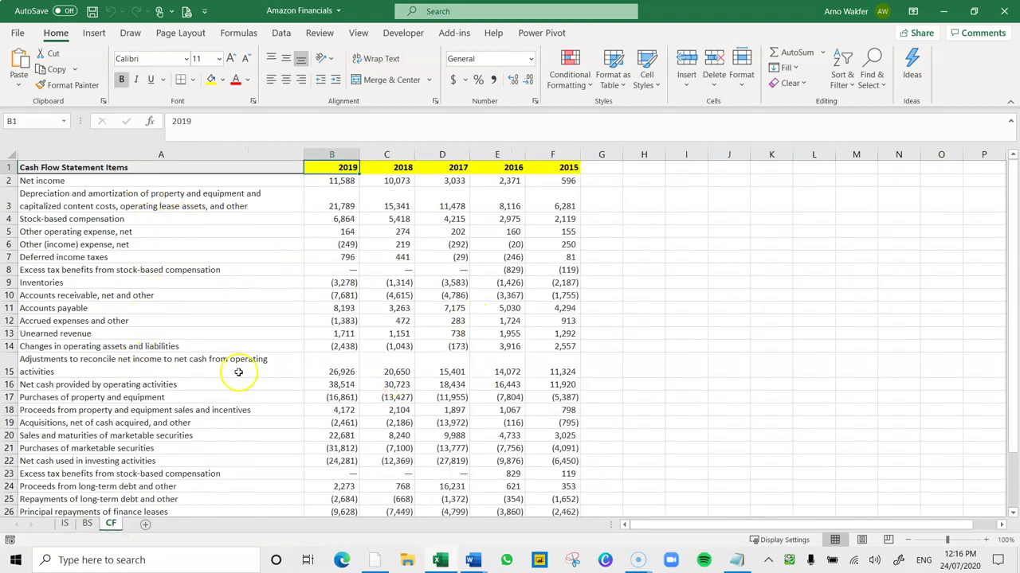
{"action": "left_click", "coordinate": [63, 524]}
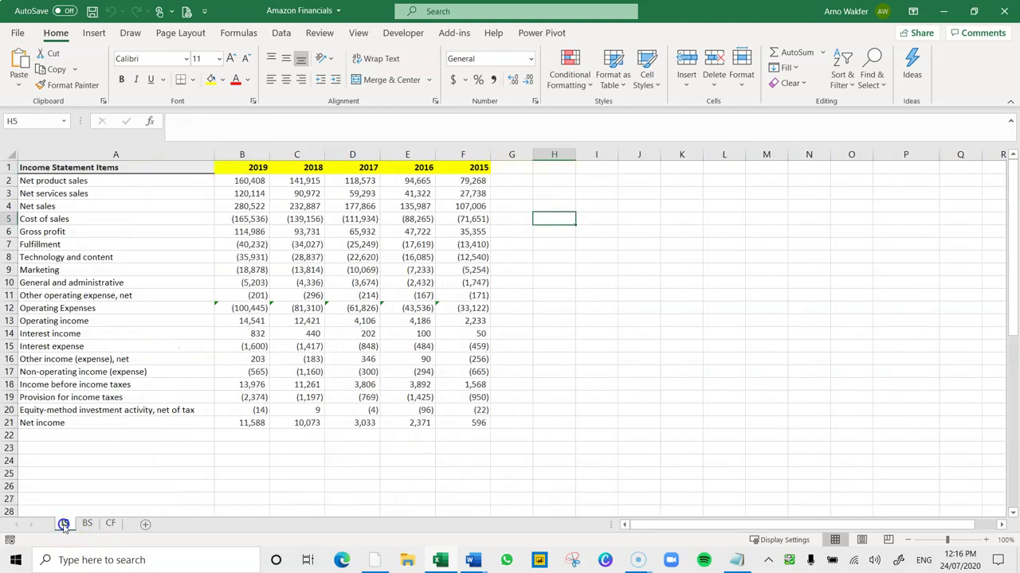
{"action": "left_click", "coordinate": [254, 295]}
{"action": "left_click", "coordinate": [954, 12]}
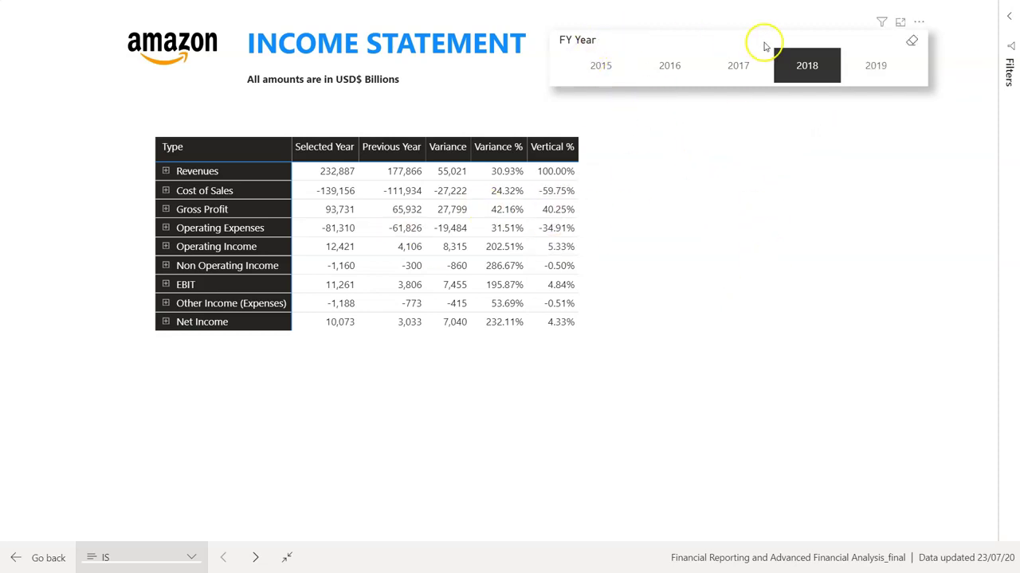
Step: View the income statement for different fiscal years and with no year selected, ending with 2019
{"action": "left_click", "coordinate": [814, 75]}
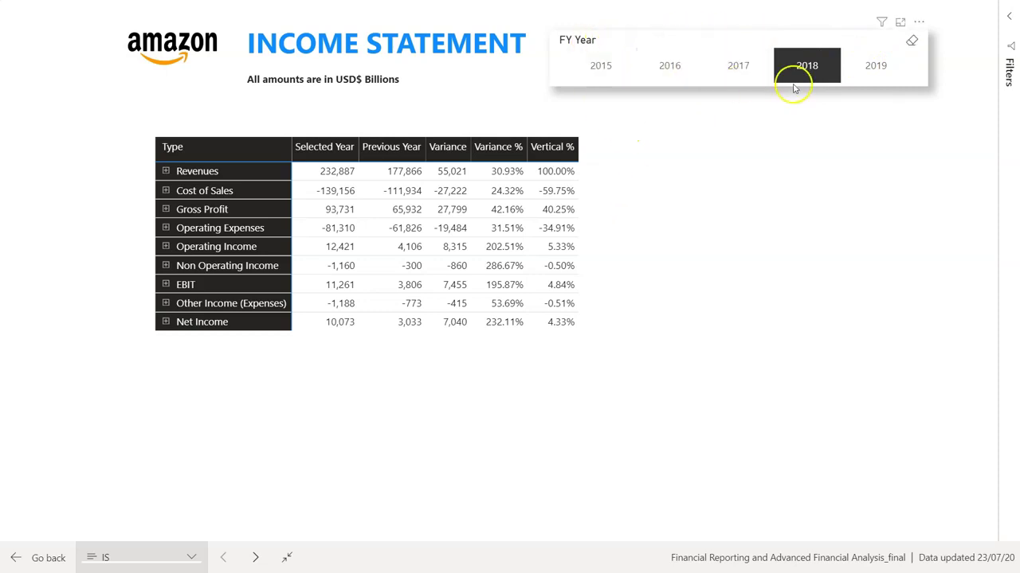
{"action": "left_click", "coordinate": [668, 69]}
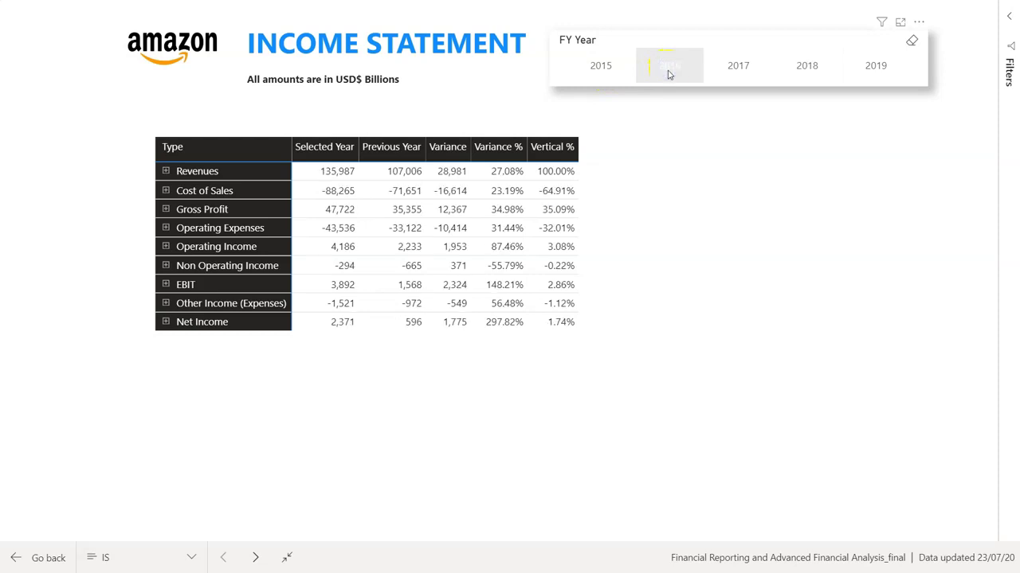
{"action": "left_click", "coordinate": [669, 72]}
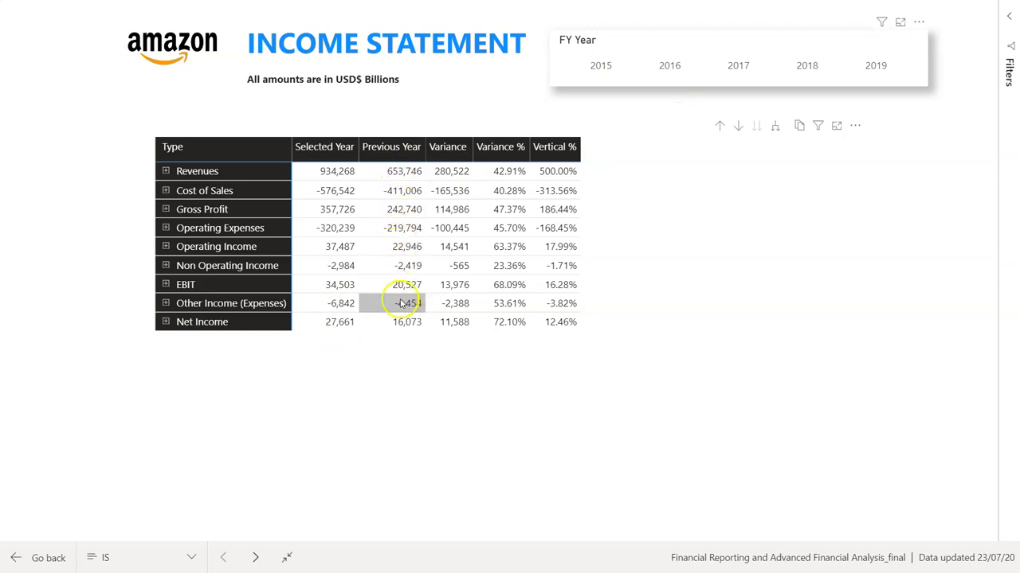
{"action": "left_click", "coordinate": [607, 64]}
{"action": "left_click", "coordinate": [737, 67]}
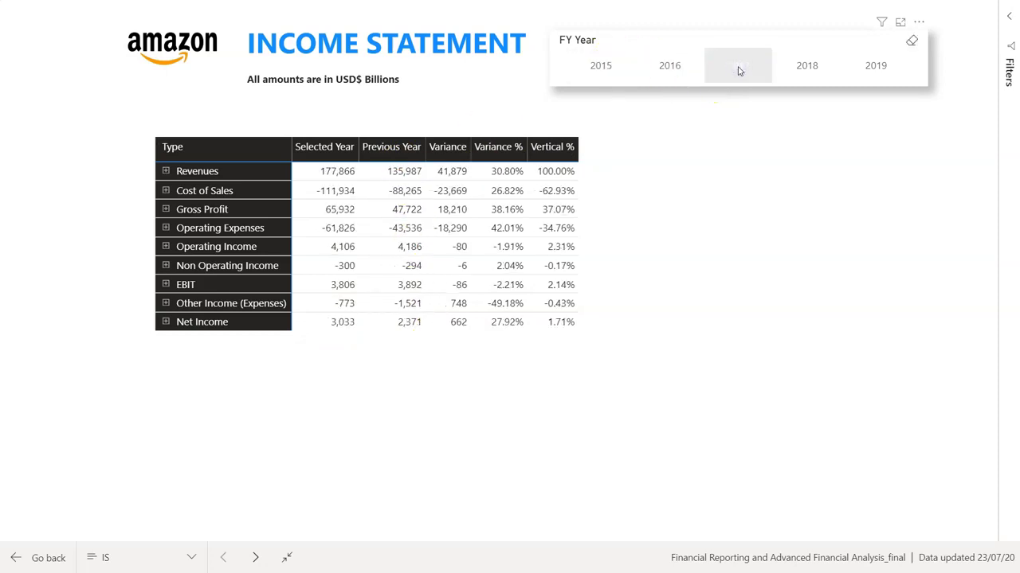
{"action": "left_click", "coordinate": [815, 72]}
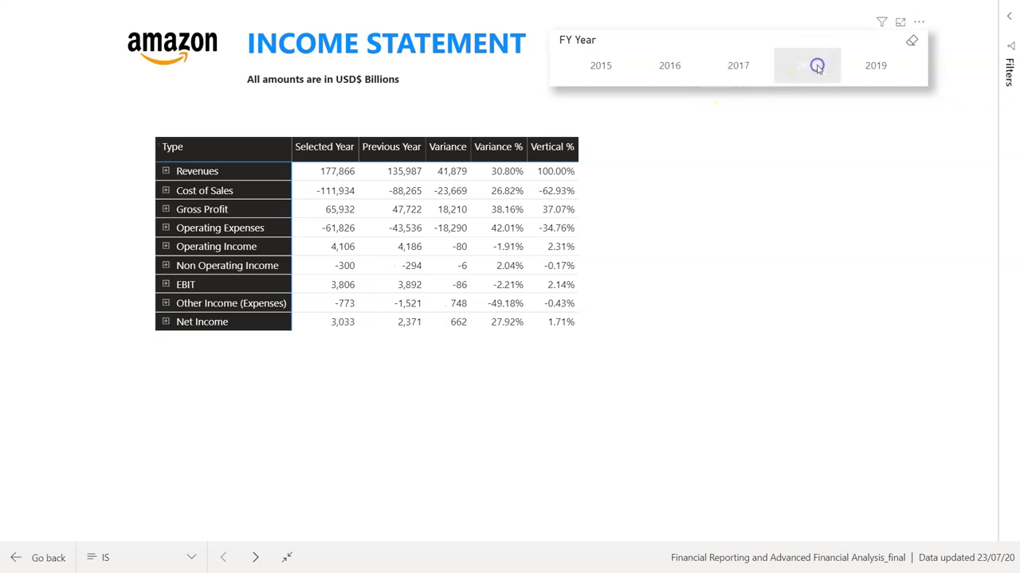
{"action": "left_click", "coordinate": [876, 73]}
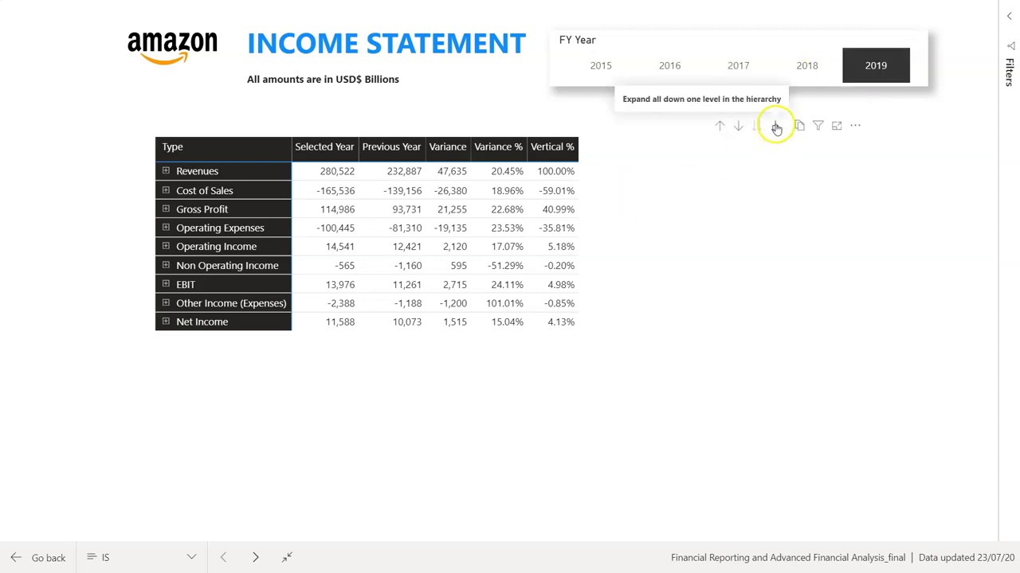
Step: Expand Revenues and Operating Expenses to view their line items, and drill the income statement back up to type level
{"action": "left_click", "coordinate": [166, 171]}
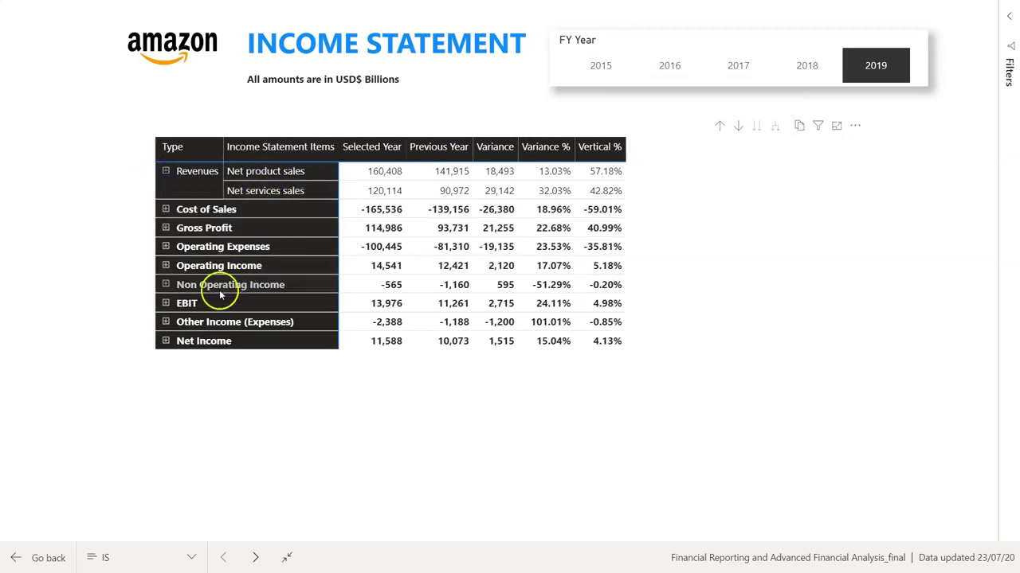
{"action": "left_click", "coordinate": [166, 247]}
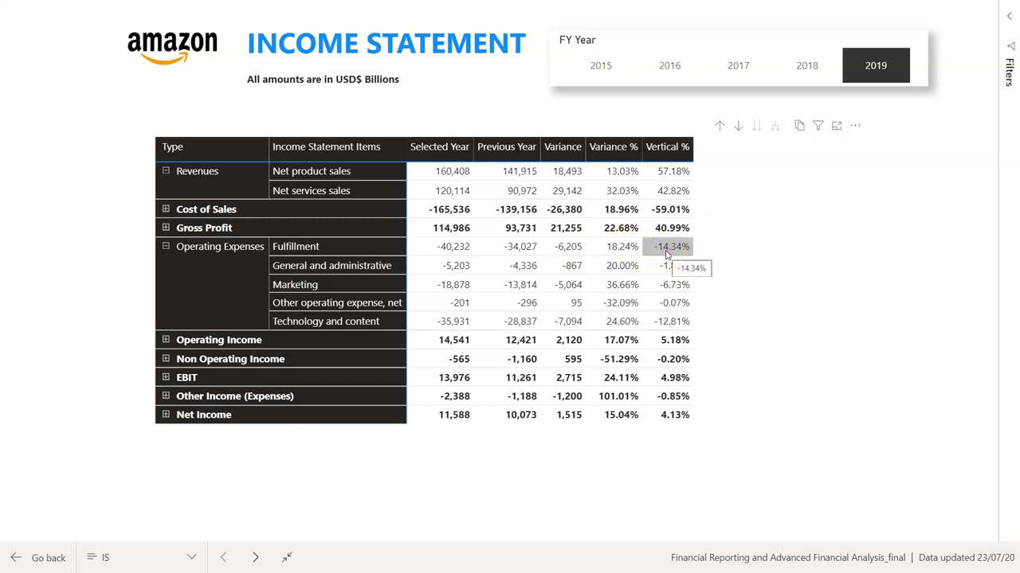
{"action": "left_click", "coordinate": [720, 127]}
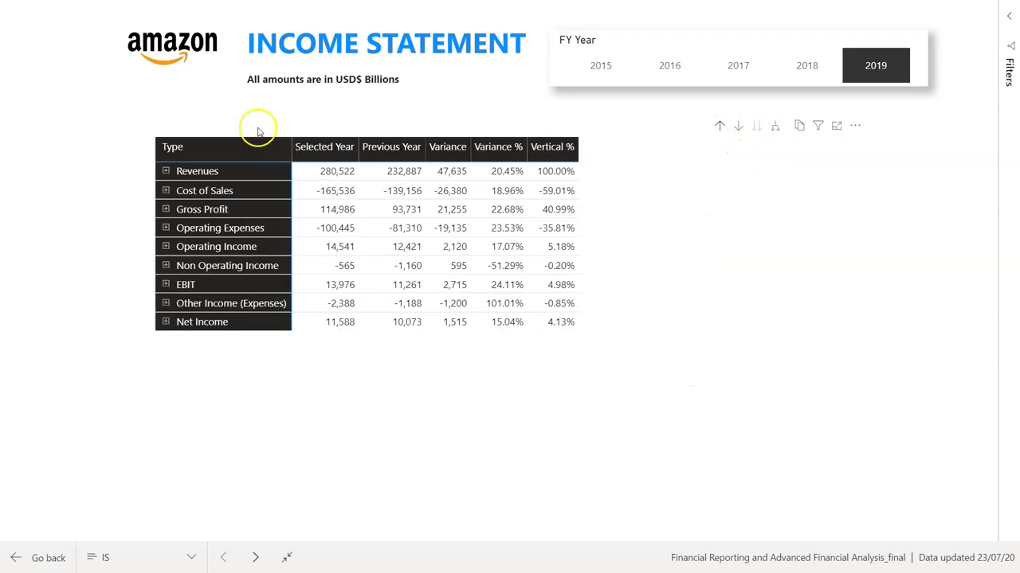
Step: Expand the whole income statement to item level and view it for 2018, 2017, 2016 and 2015
{"action": "left_click", "coordinate": [776, 129]}
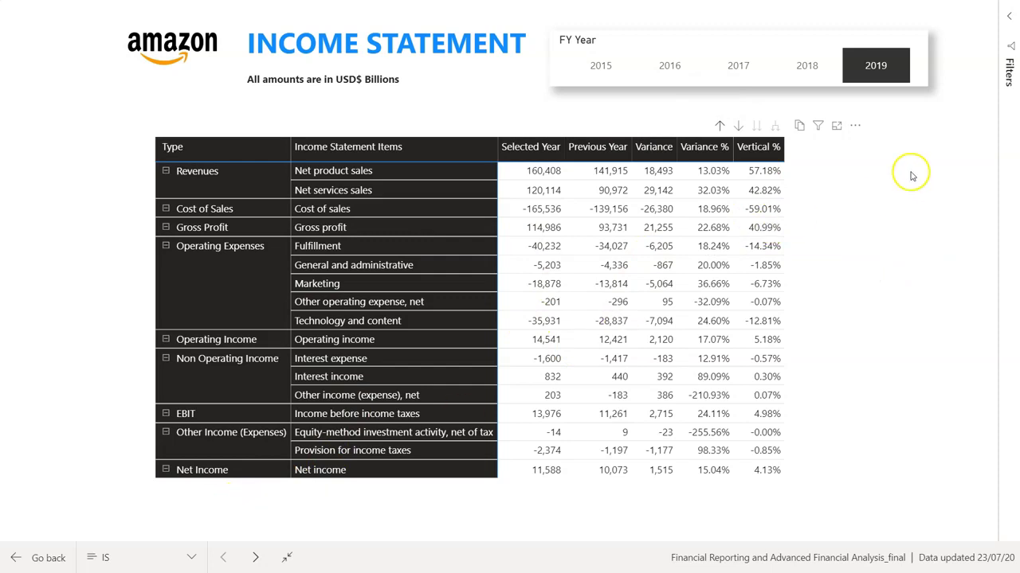
{"action": "left_click", "coordinate": [807, 70]}
{"action": "left_click", "coordinate": [739, 67]}
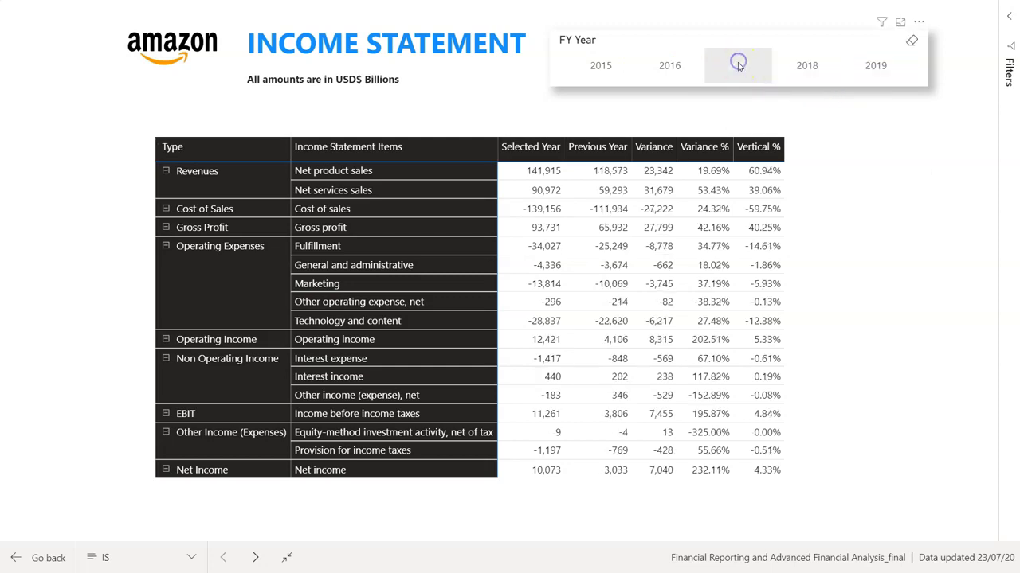
{"action": "left_click", "coordinate": [673, 66]}
{"action": "left_click", "coordinate": [601, 68]}
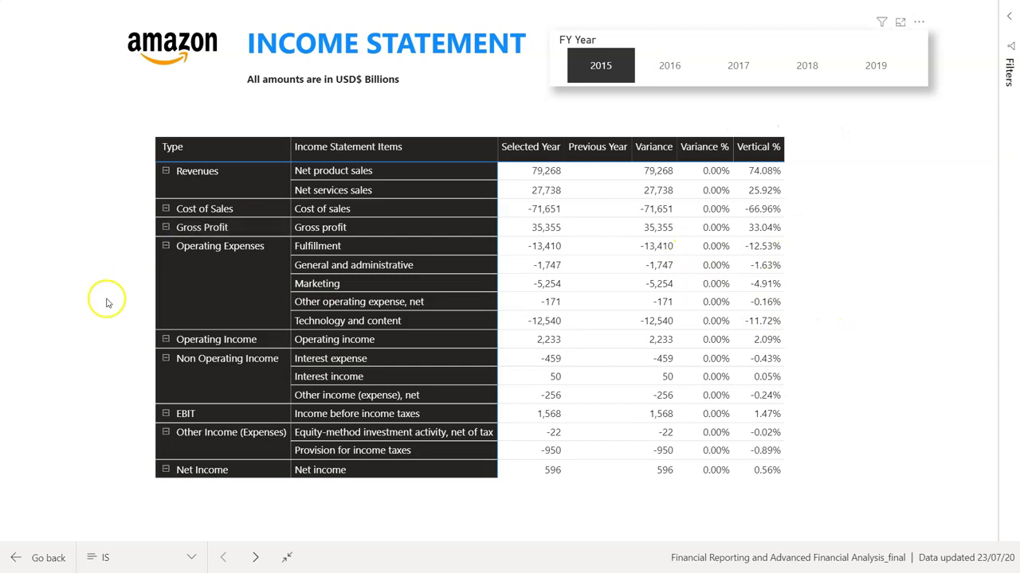
Step: Drill the income statement up to type level and open the BS report page
{"action": "left_click", "coordinate": [720, 126]}
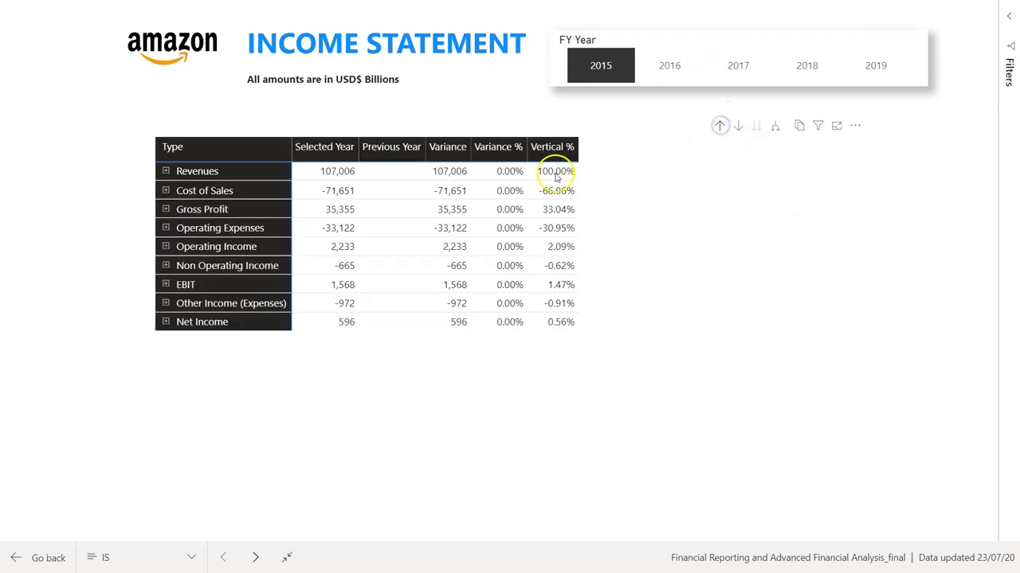
{"action": "left_click", "coordinate": [119, 557]}
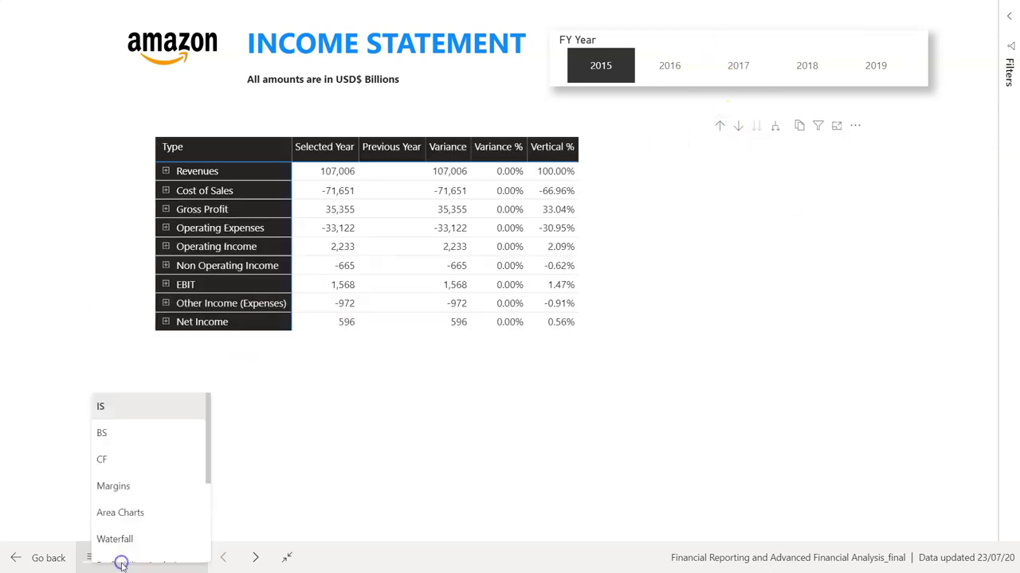
{"action": "left_click", "coordinate": [114, 432]}
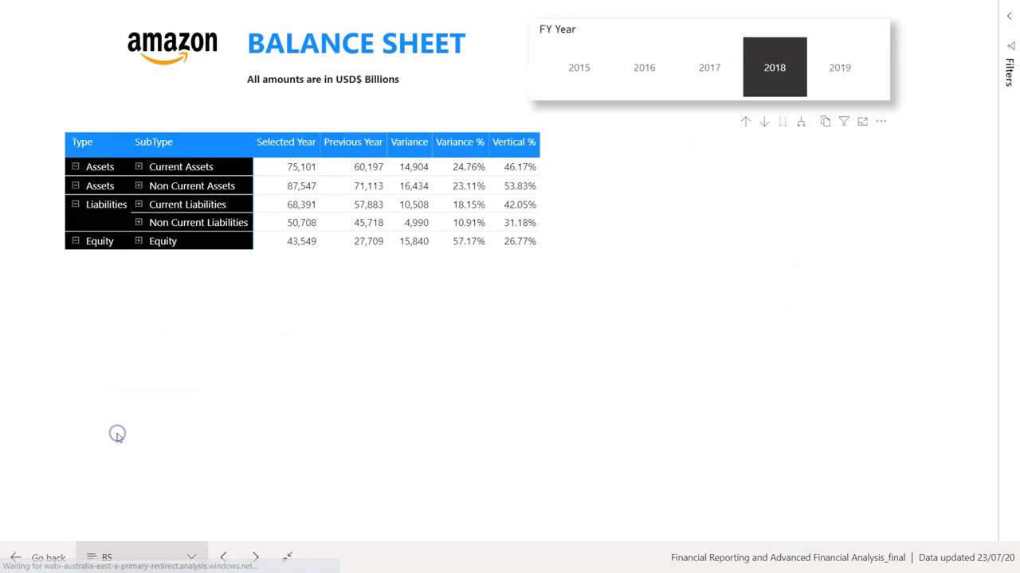
Step: Expand Current Assets in the balance sheet and view the 2017 and 2016 figures, ending with fiscal year 2019
{"action": "left_click", "coordinate": [139, 167]}
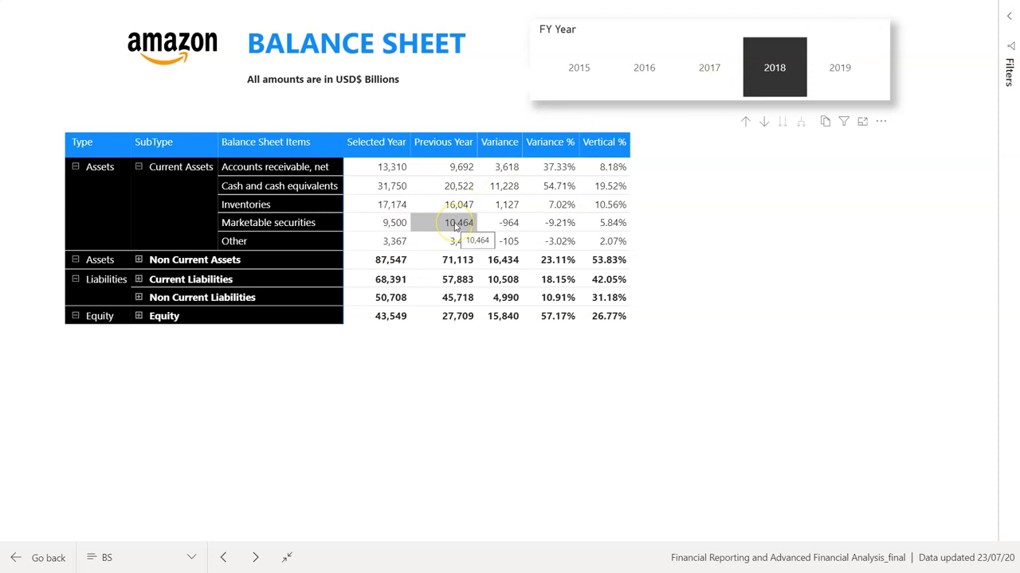
{"action": "left_click", "coordinate": [715, 72]}
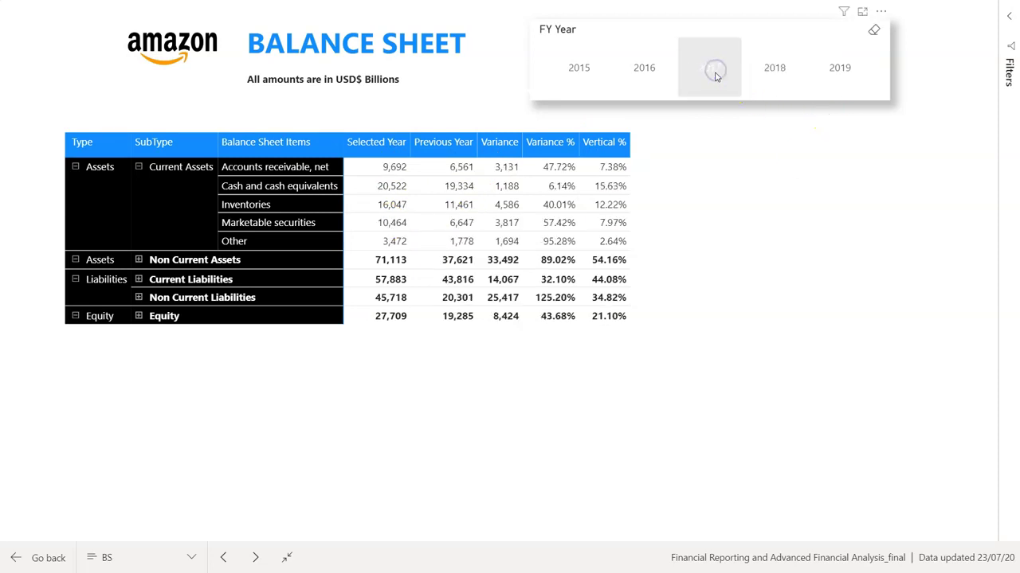
{"action": "left_click", "coordinate": [714, 79]}
{"action": "left_click", "coordinate": [654, 68]}
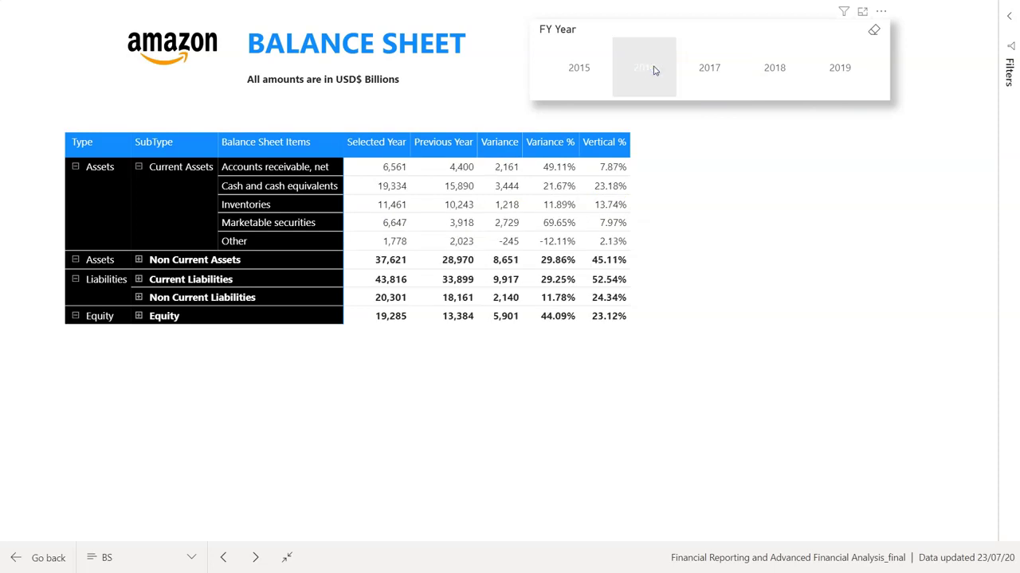
{"action": "left_click", "coordinate": [841, 69]}
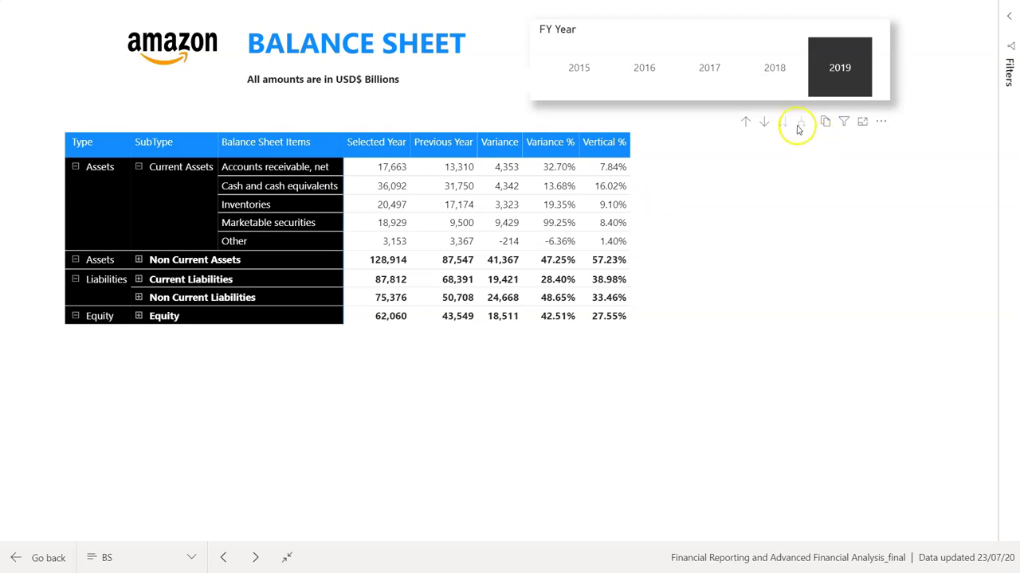
Step: Expand the entire balance sheet matrix to item level and look through all asset, liability and equity items
{"action": "left_click", "coordinate": [624, 186]}
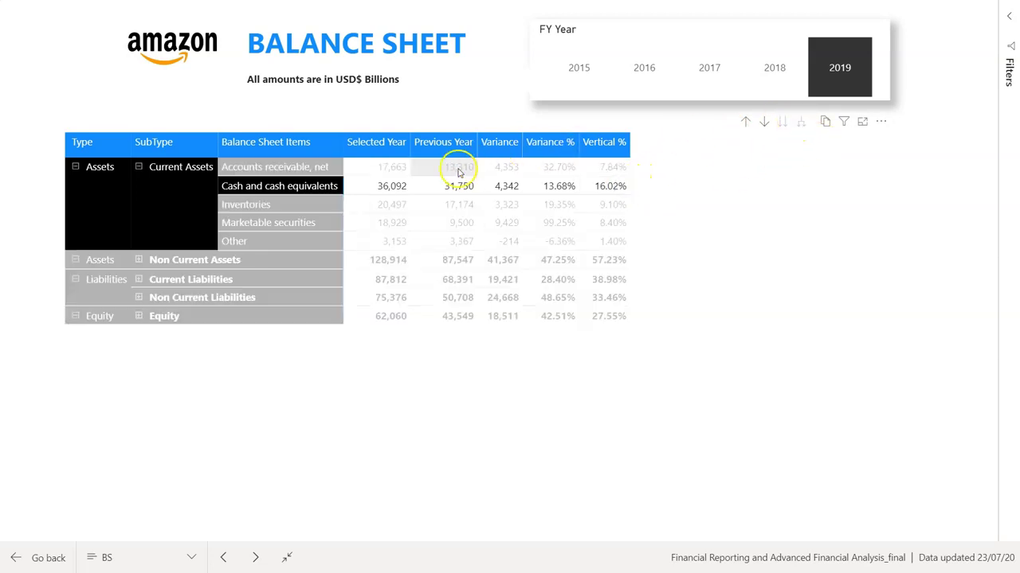
{"action": "left_click", "coordinate": [138, 183]}
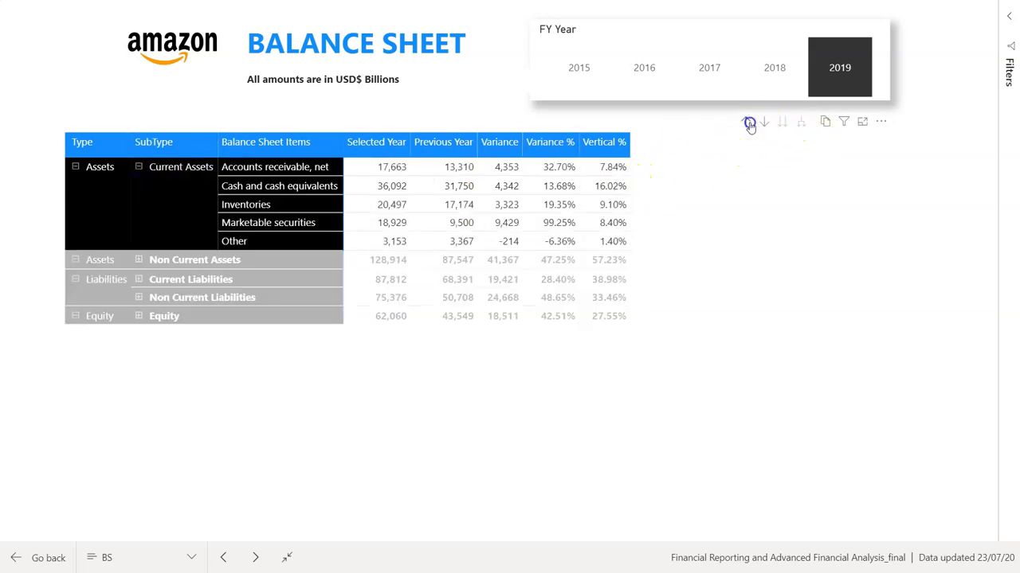
{"action": "left_click", "coordinate": [745, 121]}
{"action": "left_click", "coordinate": [800, 124]}
{"action": "scroll", "coordinate": [510, 259], "scroll_direction": "down", "scroll_amount": 2}
{"action": "left_click", "coordinate": [884, 278]}
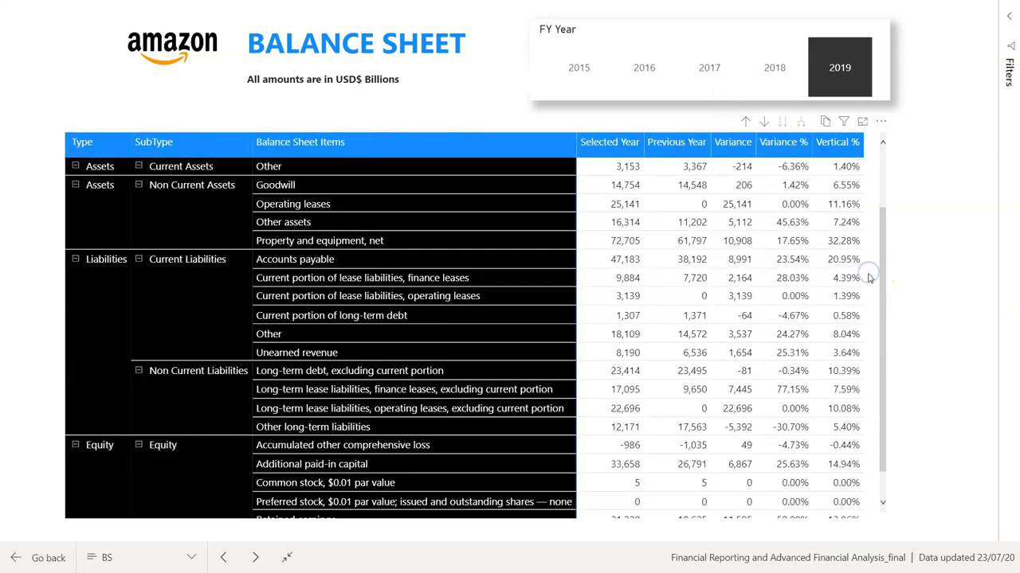
{"action": "scroll", "coordinate": [872, 285], "scroll_direction": "down", "scroll_amount": 1}
{"action": "scroll", "coordinate": [870, 286], "scroll_direction": "up", "scroll_amount": 3}
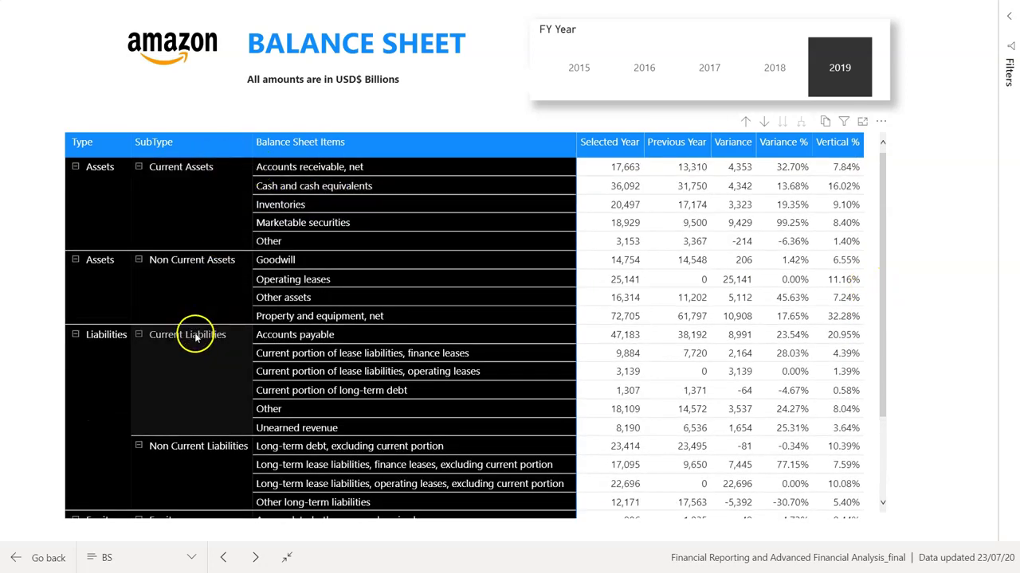
Step: Look through the item-level balance sheet and view its figures for fiscal years 2016 and 2017
{"action": "scroll", "coordinate": [197, 339], "scroll_direction": "down", "scroll_amount": 3}
{"action": "scroll", "coordinate": [203, 420], "scroll_direction": "up", "scroll_amount": 3}
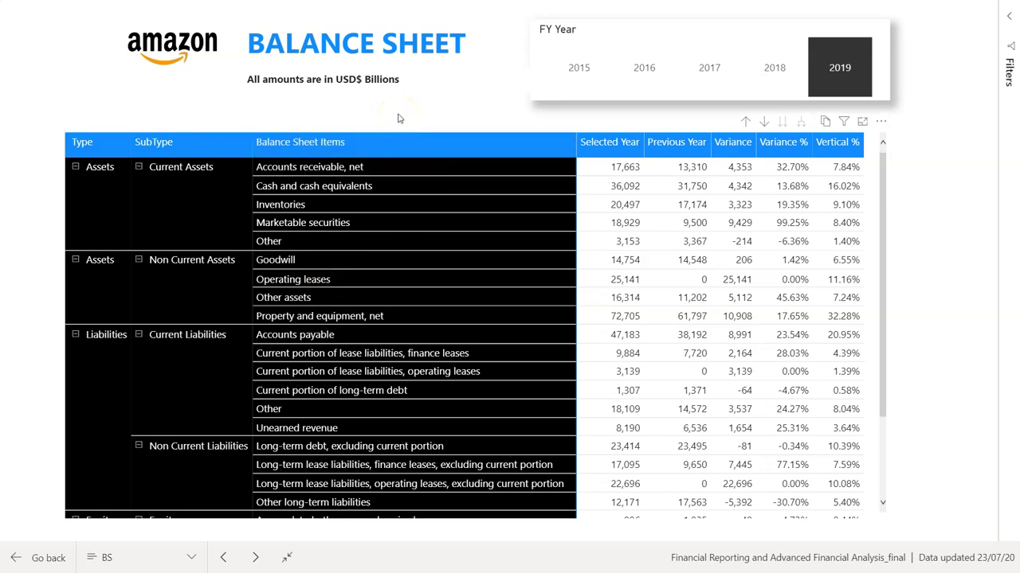
{"action": "left_click", "coordinate": [399, 116]}
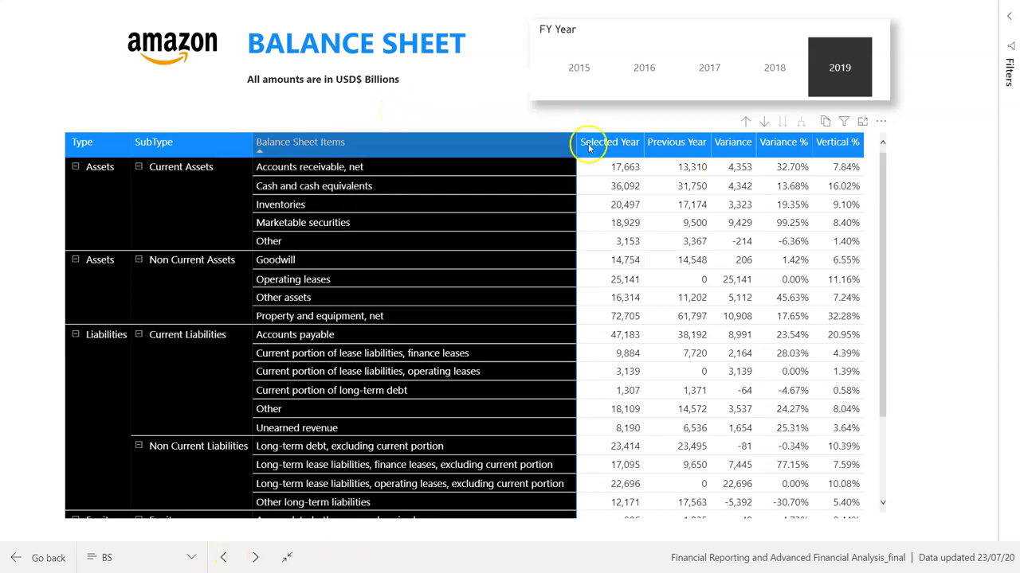
{"action": "left_click", "coordinate": [650, 67]}
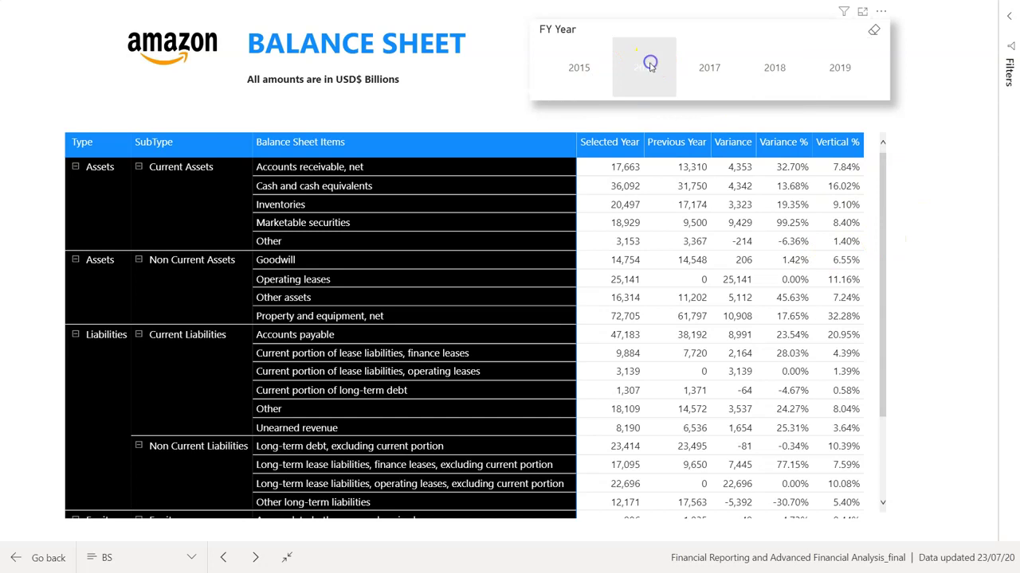
{"action": "left_click", "coordinate": [707, 68]}
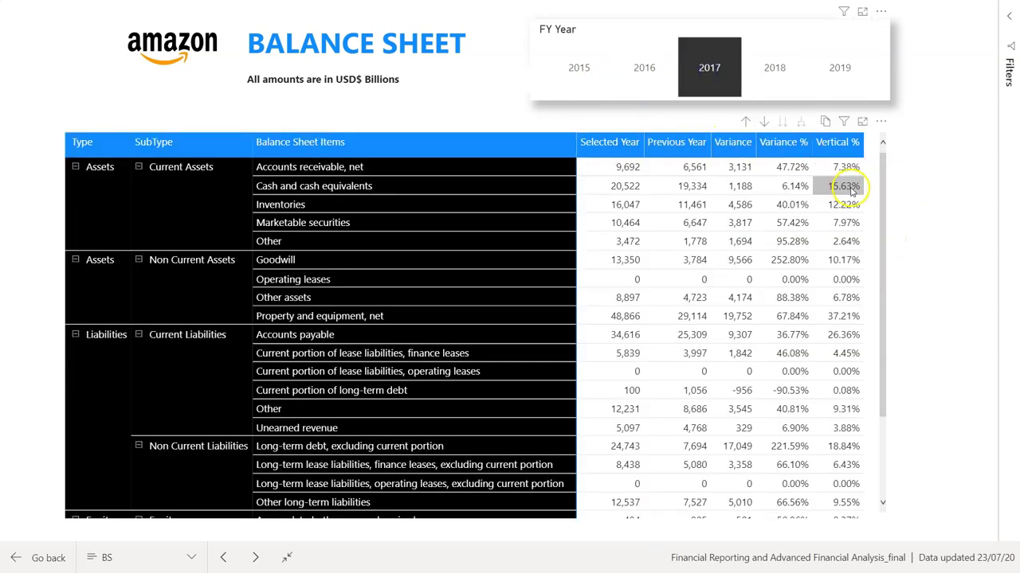
Step: Drill the balance sheet up to subtype level and open the CF report page
{"action": "left_click", "coordinate": [744, 121]}
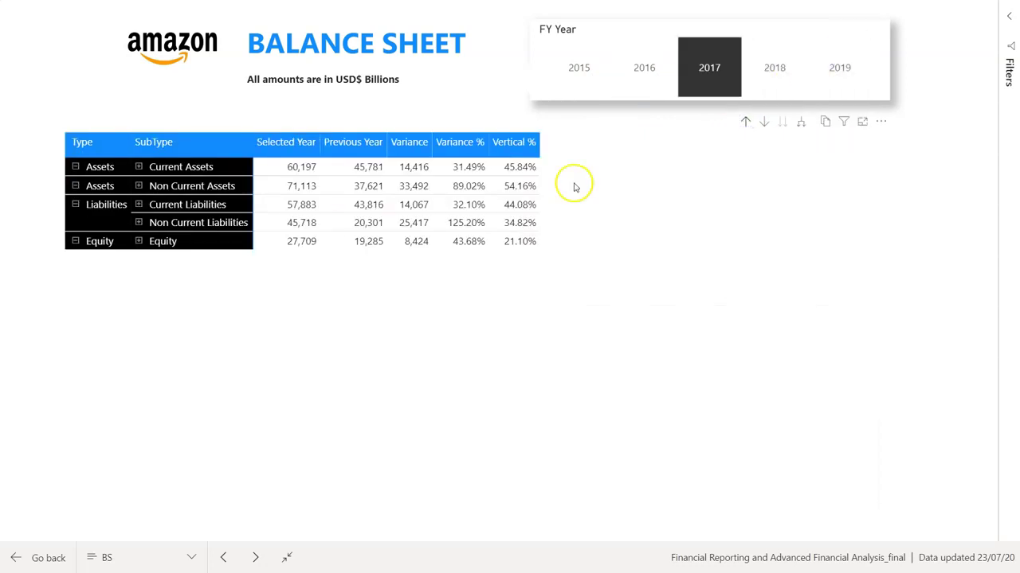
{"action": "left_click", "coordinate": [102, 558]}
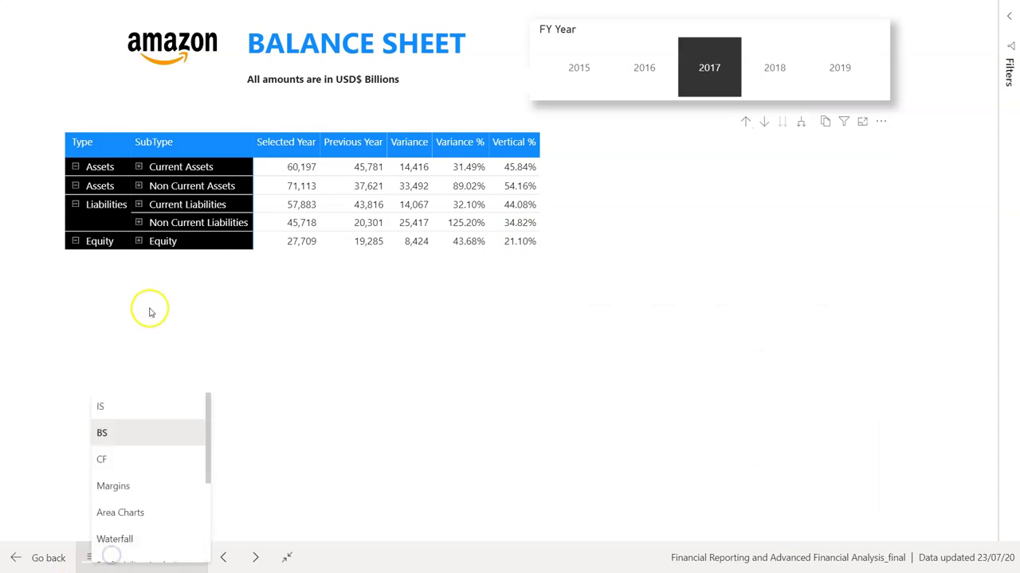
{"action": "left_click", "coordinate": [118, 464]}
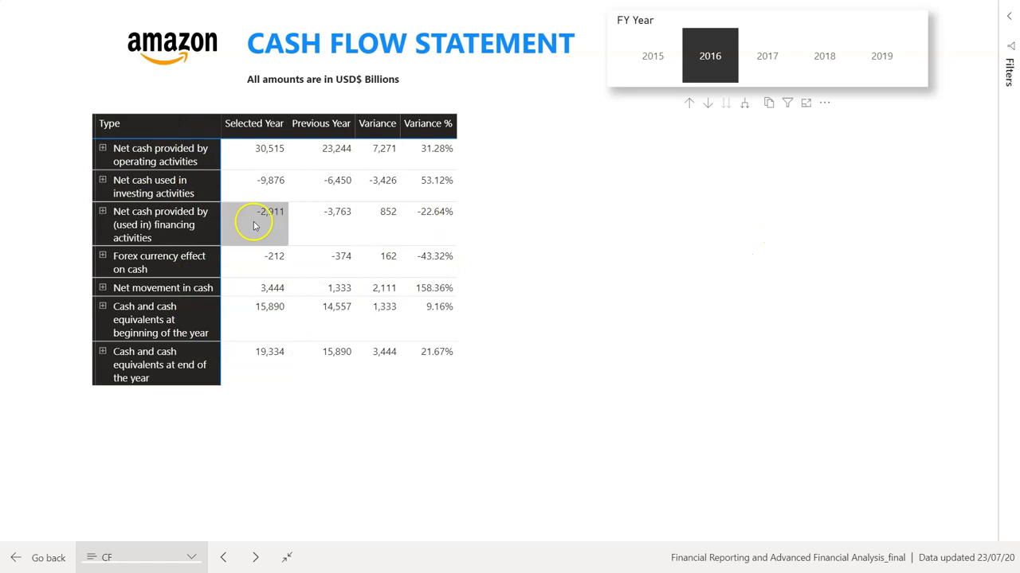
Step: View the summary cash flow statement for 2017 and 2018, ending with fiscal year 2019
{"action": "left_click", "coordinate": [761, 57]}
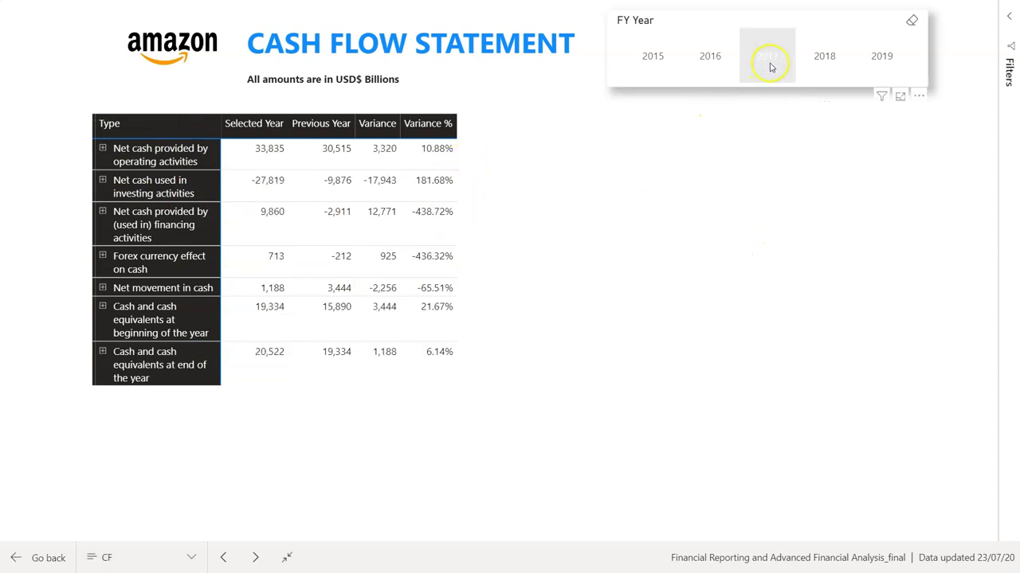
{"action": "left_click", "coordinate": [820, 59]}
{"action": "left_click", "coordinate": [881, 62]}
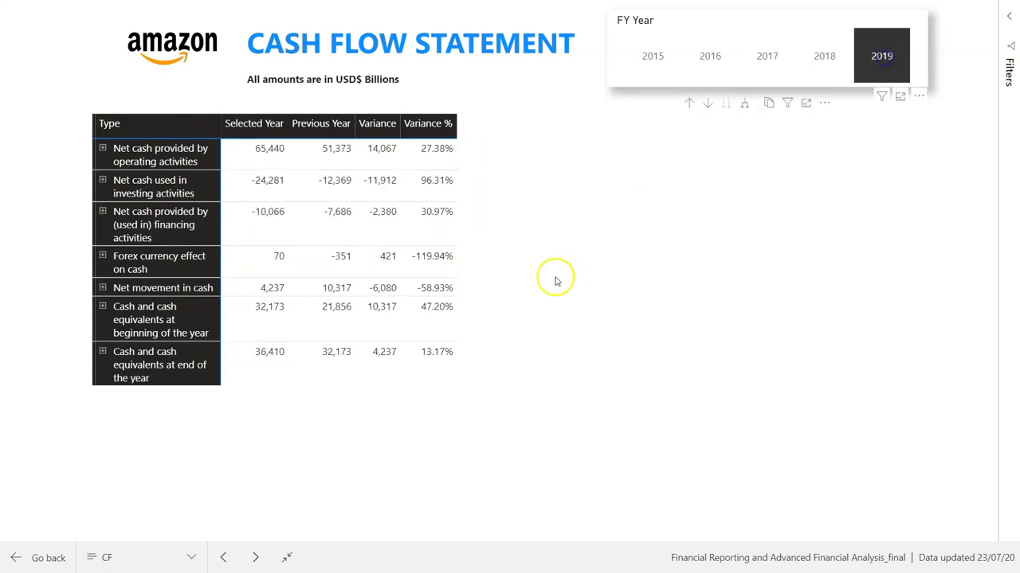
Step: Expand the whole cash flow statement to item level and look through its operating, investing, financing and cash balance items
{"action": "left_click", "coordinate": [745, 108]}
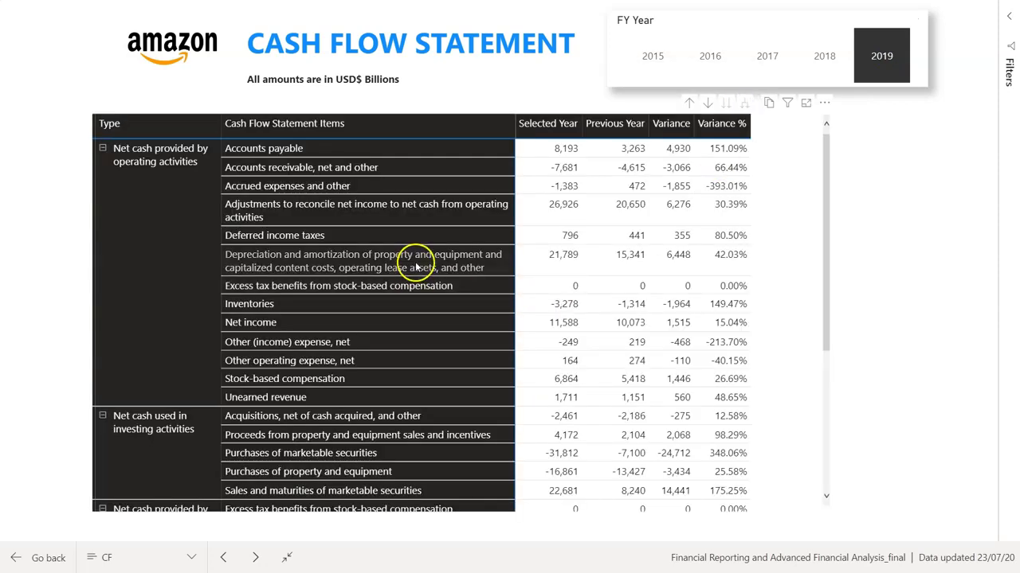
{"action": "scroll", "coordinate": [417, 263], "scroll_direction": "down", "scroll_amount": 3}
{"action": "scroll", "coordinate": [416, 270], "scroll_direction": "down", "scroll_amount": 1}
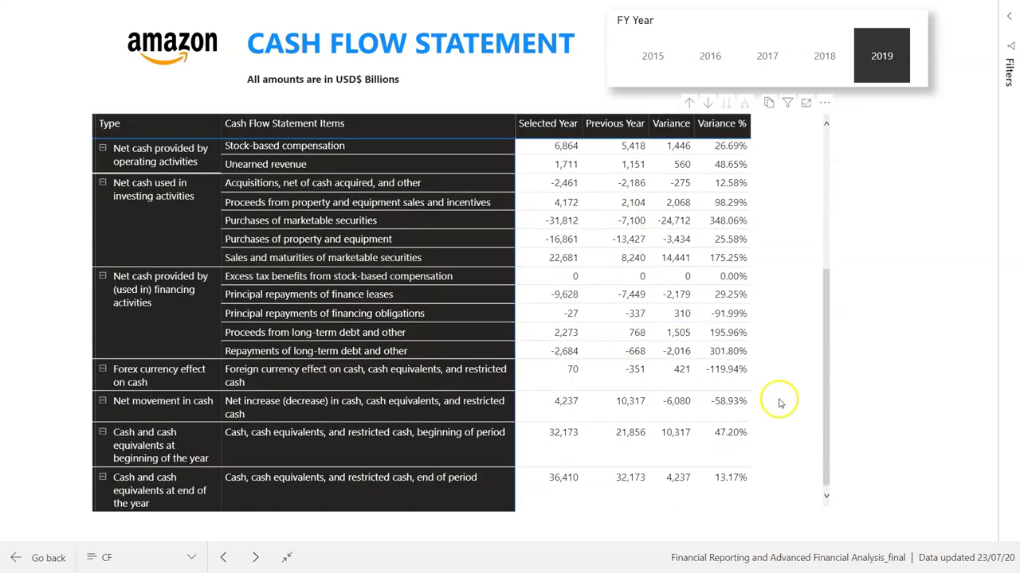
{"action": "scroll", "coordinate": [645, 382], "scroll_direction": "up", "scroll_amount": 5}
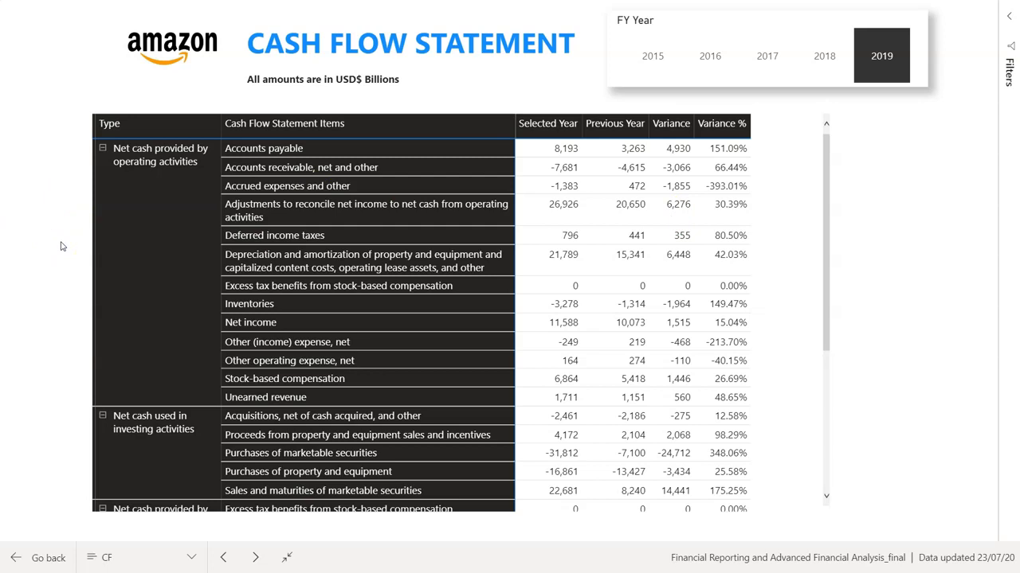
Step: Compare the item-level cash flow figures across 2018, 2017 and 2016, ending with fiscal year 2019
{"action": "left_click", "coordinate": [830, 62]}
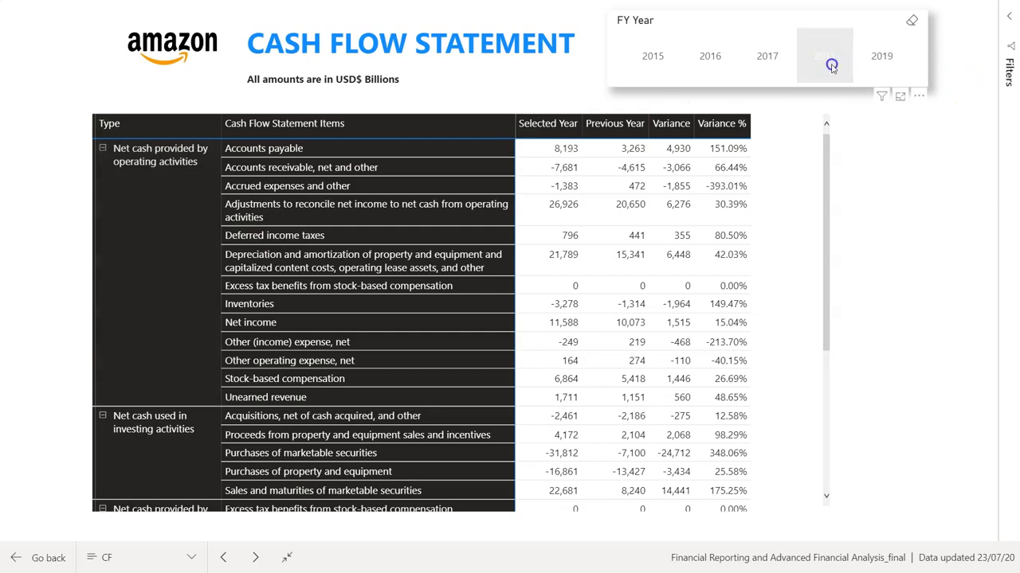
{"action": "left_click", "coordinate": [763, 61]}
{"action": "left_click", "coordinate": [709, 61]}
{"action": "left_click", "coordinate": [769, 60]}
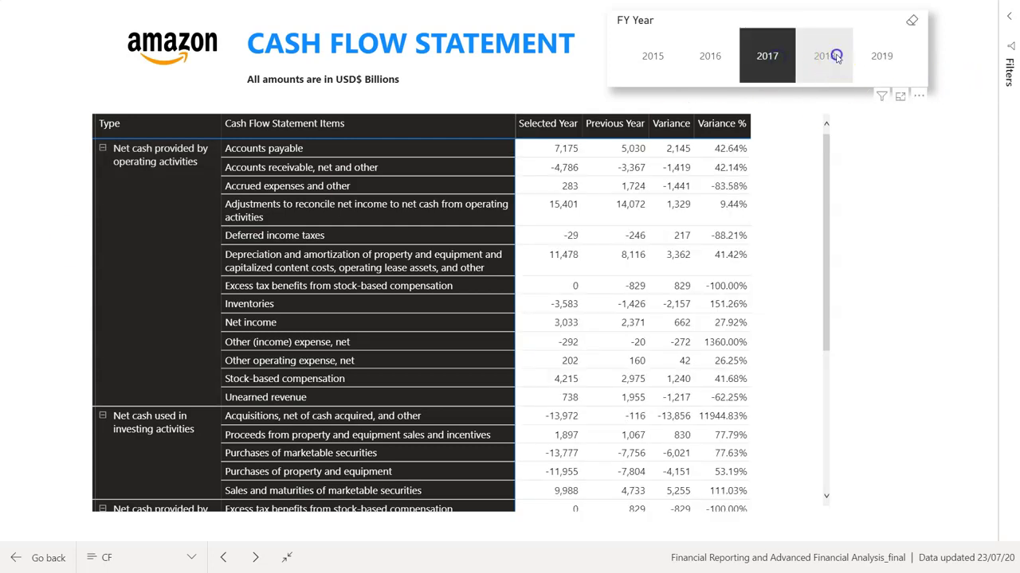
{"action": "left_click", "coordinate": [827, 60]}
{"action": "left_click", "coordinate": [886, 60]}
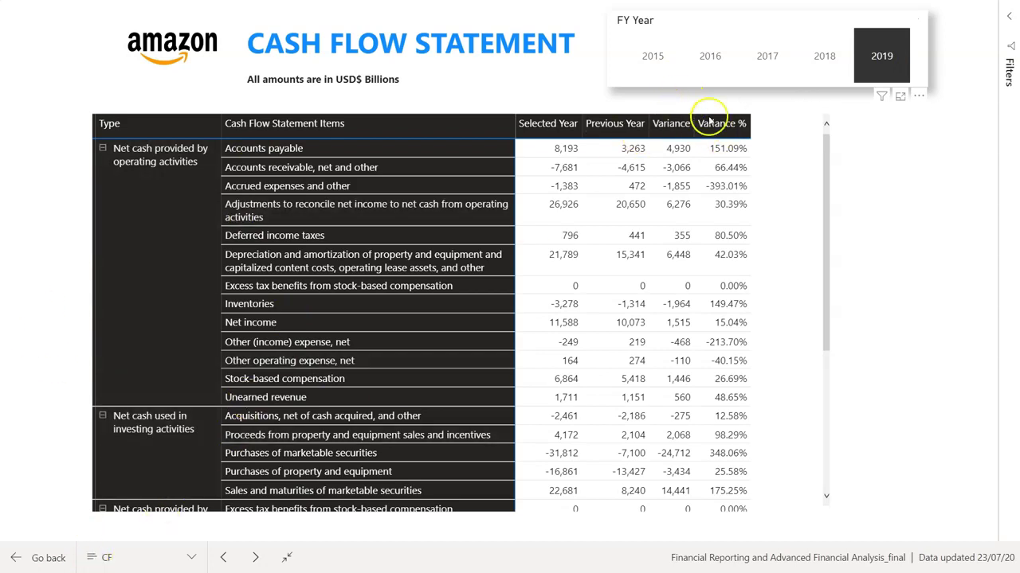
Step: Drill the cash flow statement up to type level and open the Margins report page
{"action": "left_click", "coordinate": [689, 103]}
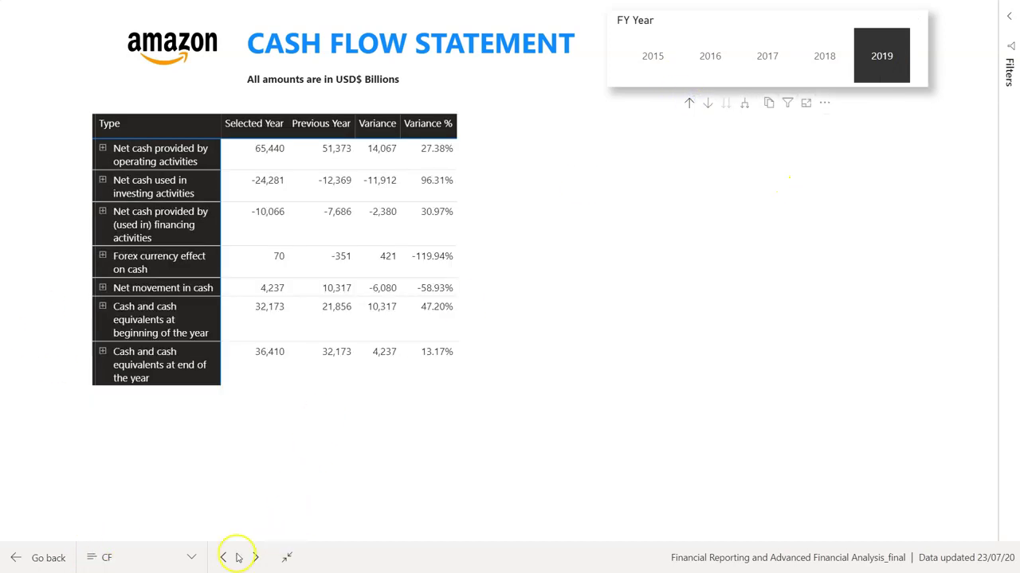
{"action": "left_click", "coordinate": [162, 560]}
{"action": "left_click", "coordinate": [142, 489]}
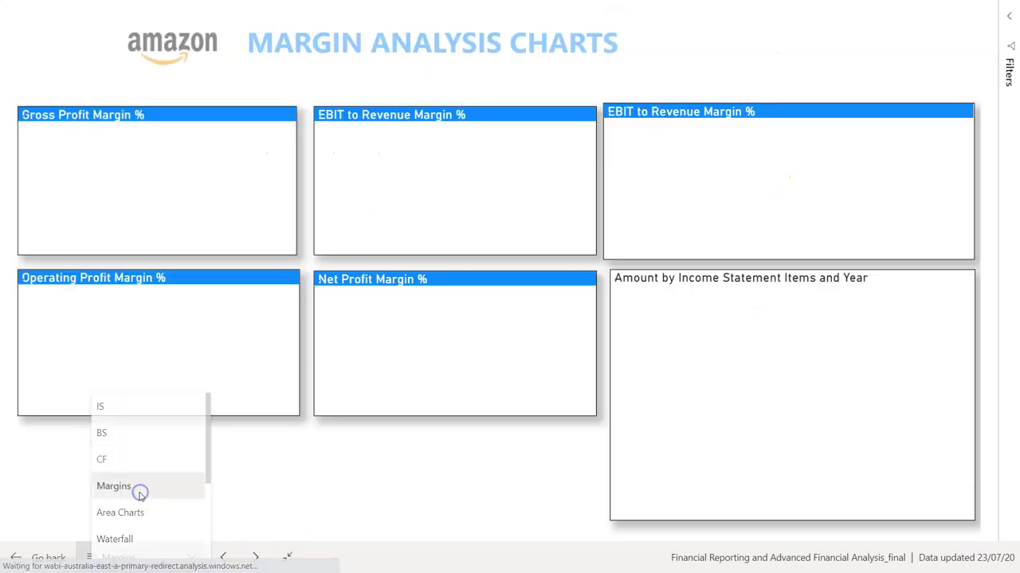
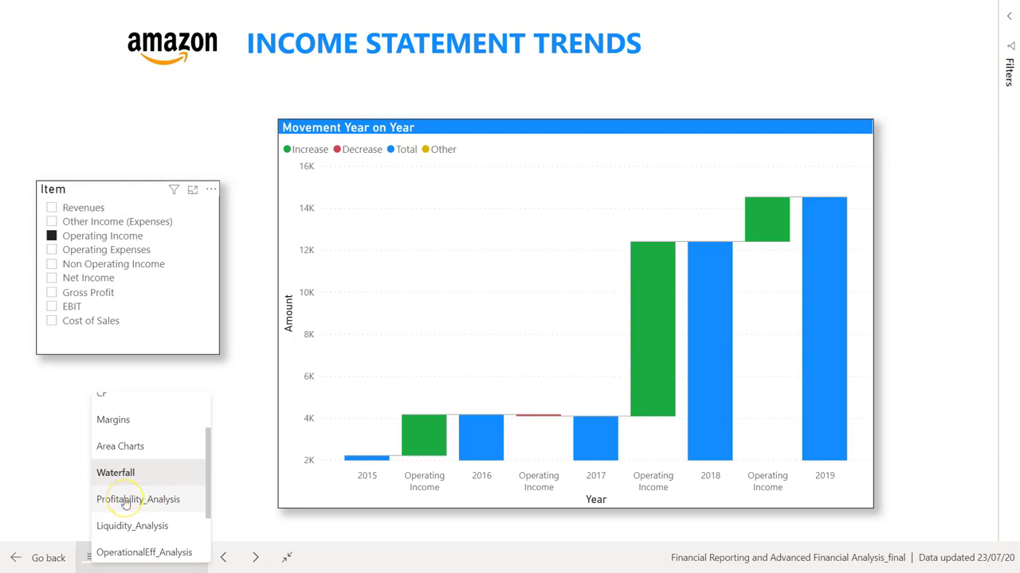
Step: Open the Profitability_Analysis report page and view its results for 2018, 2019 and 2016, including the gross profit movement
{"action": "left_click", "coordinate": [127, 500]}
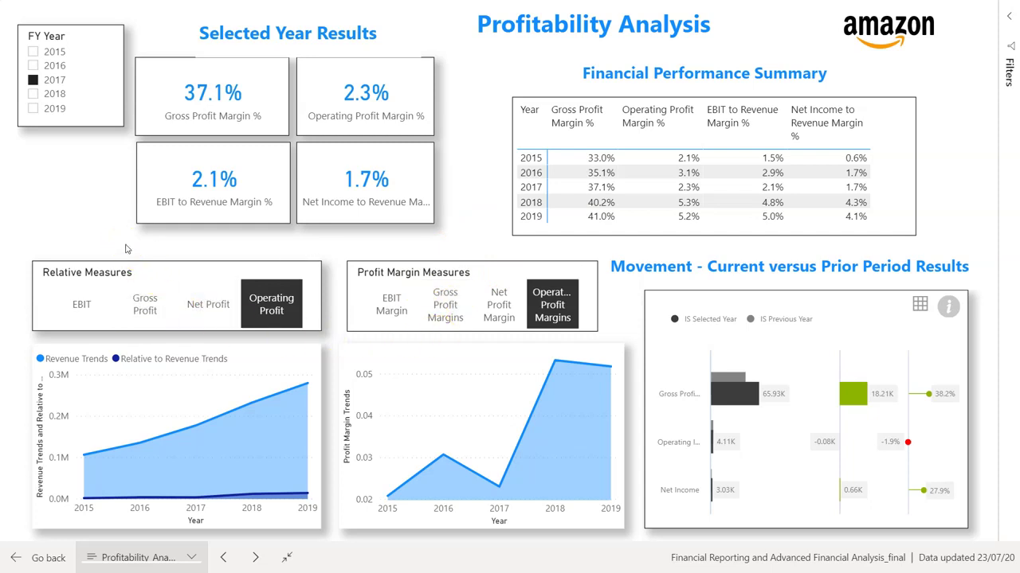
{"action": "left_click", "coordinate": [98, 273]}
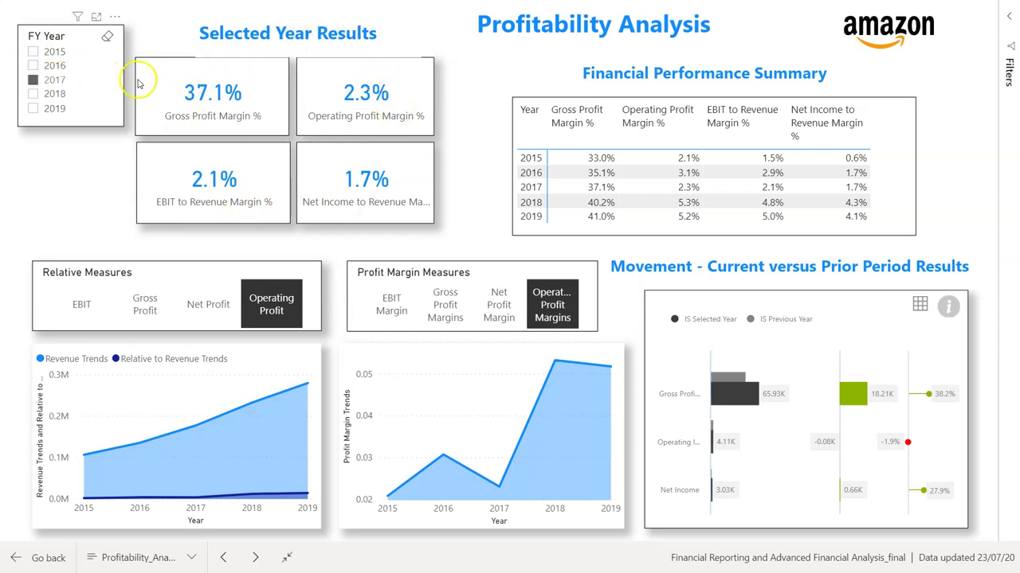
{"action": "left_click", "coordinate": [33, 94]}
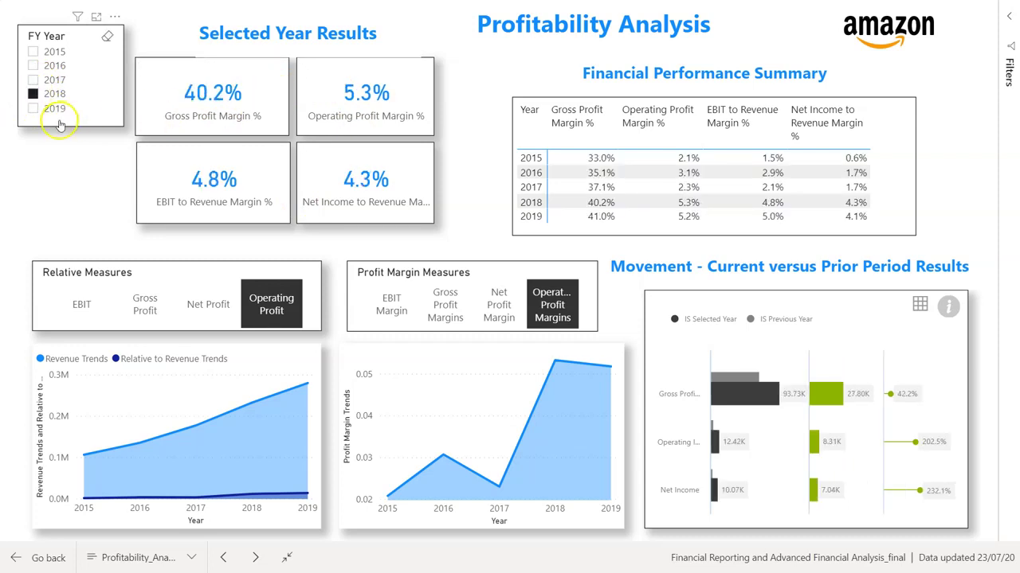
{"action": "left_click", "coordinate": [33, 109]}
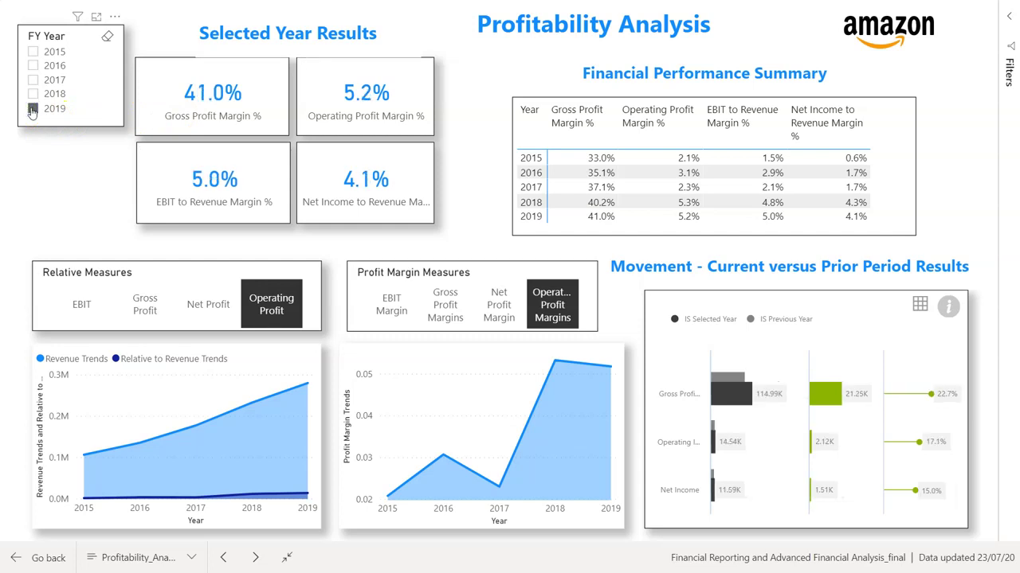
{"action": "left_click", "coordinate": [33, 67]}
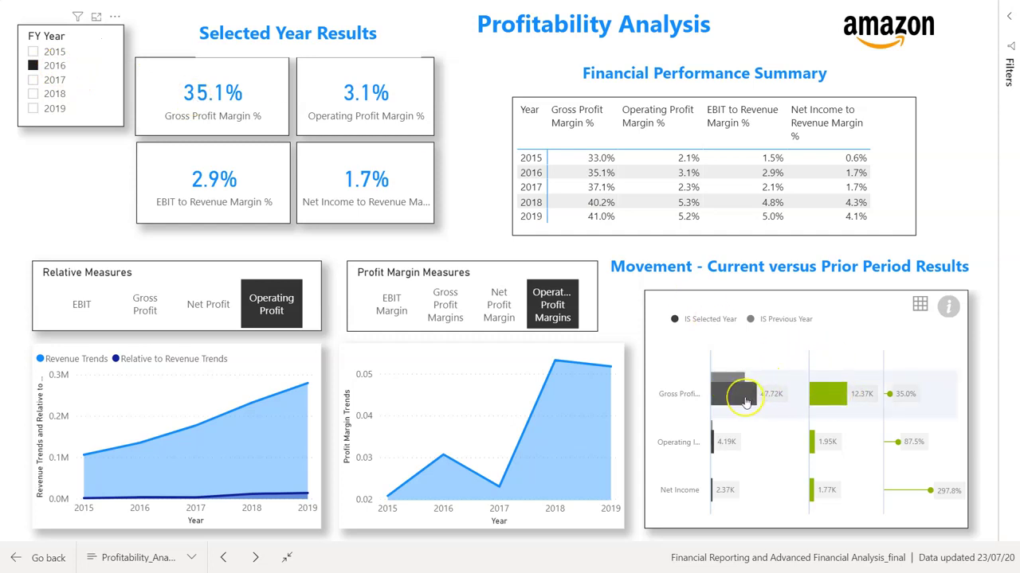
{"action": "mouse_move", "coordinate": [745, 402]}
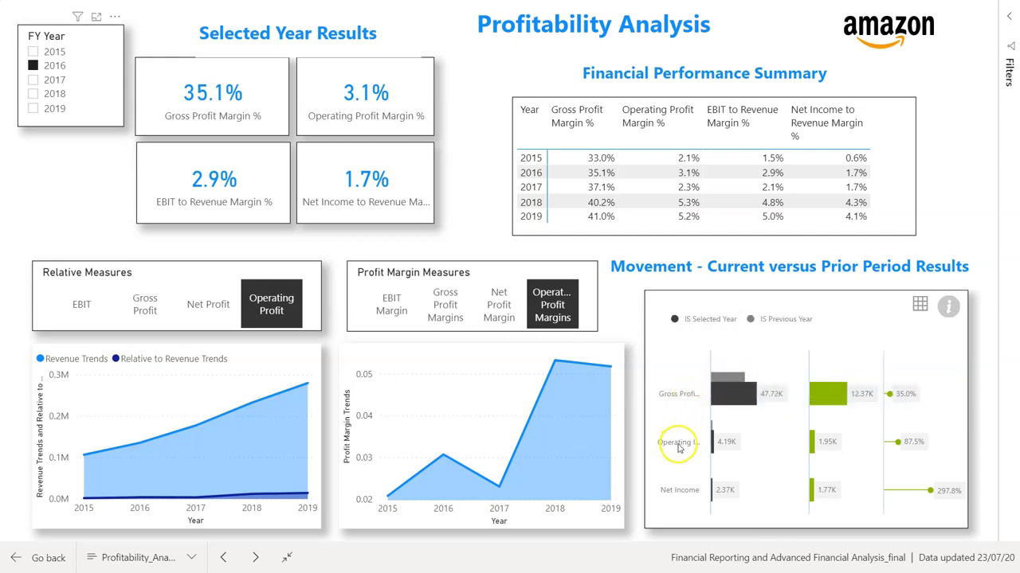
Step: View the profitability results for 2017, 2018 and 2019, ending with fiscal year 2016
{"action": "left_click", "coordinate": [32, 80]}
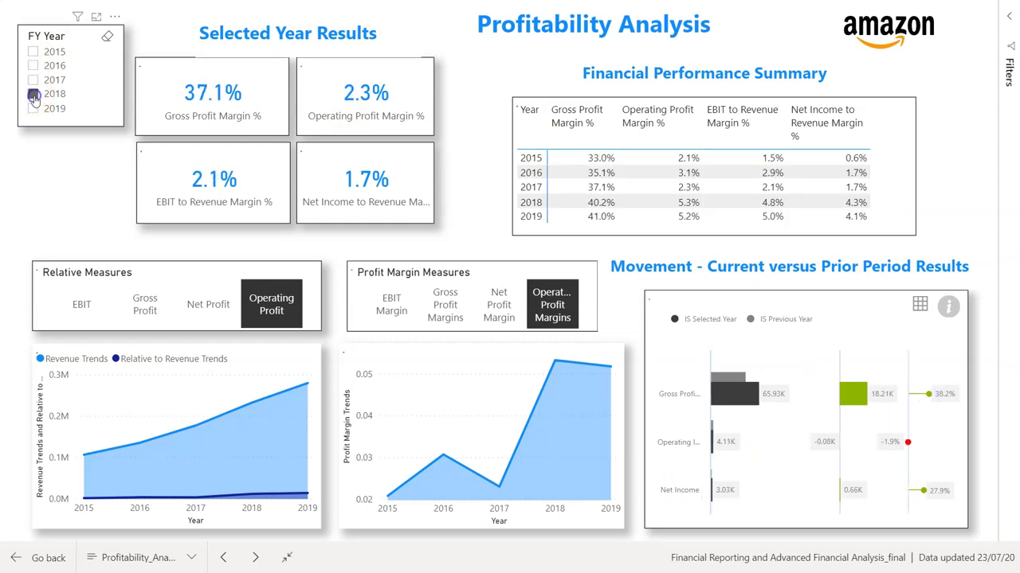
{"action": "left_click", "coordinate": [33, 94]}
{"action": "left_click", "coordinate": [33, 109]}
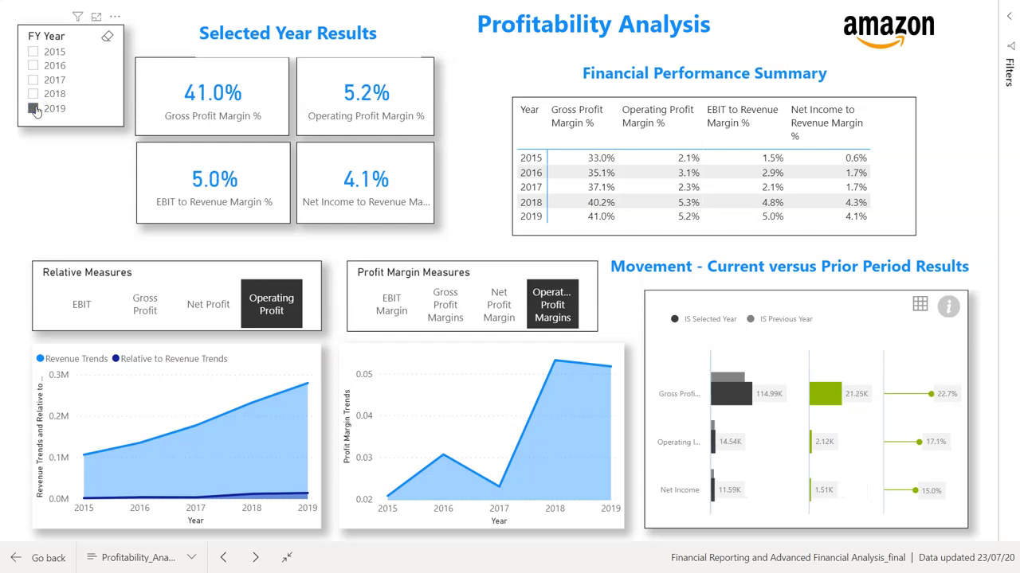
{"action": "left_click", "coordinate": [34, 67]}
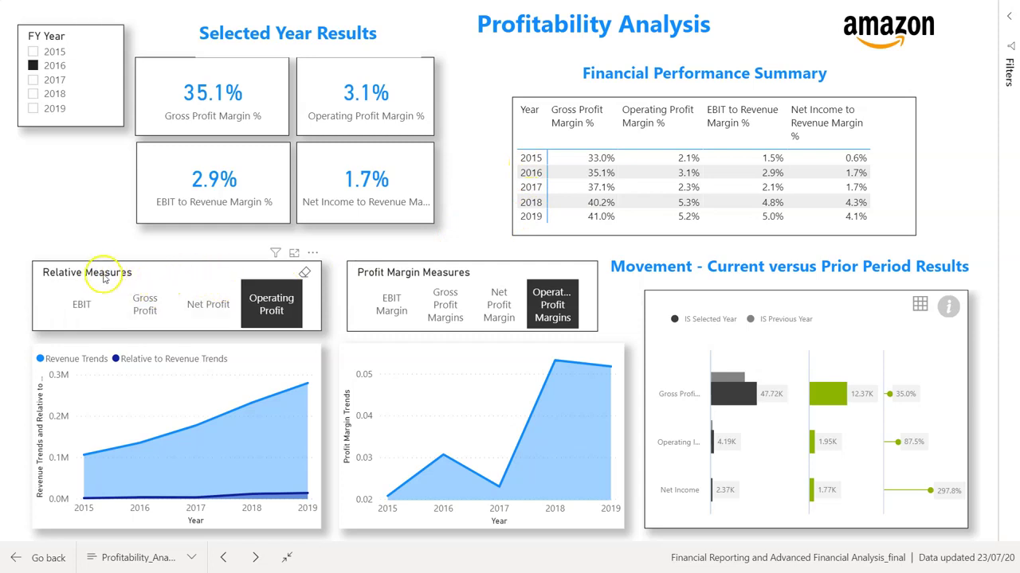
Step: Compare revenue trends with EBIT, Gross Profit and Net Profit using the Relative Measures slicer, ending on Operating Profit
{"action": "left_click", "coordinate": [249, 322]}
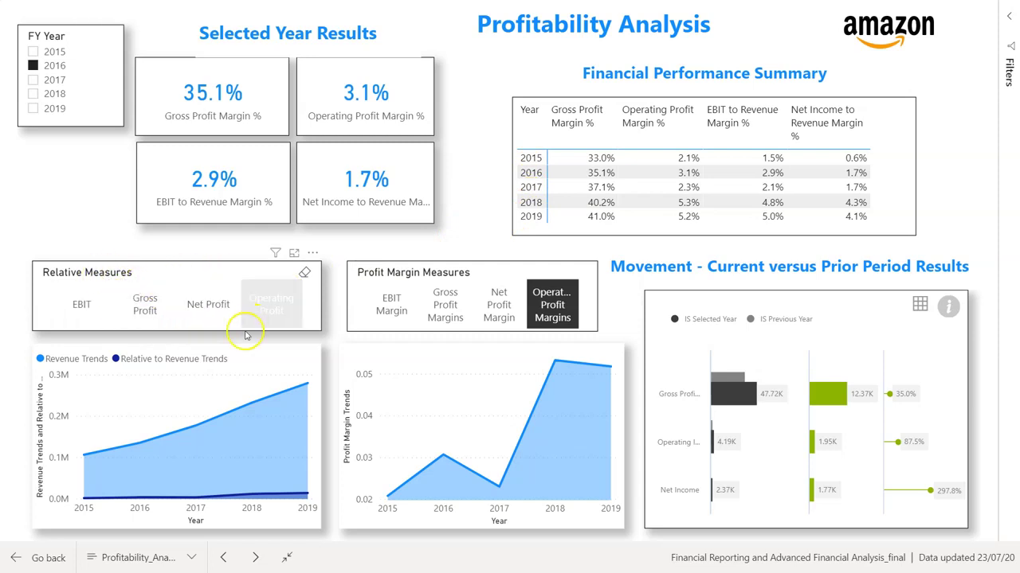
{"action": "left_click", "coordinate": [85, 309]}
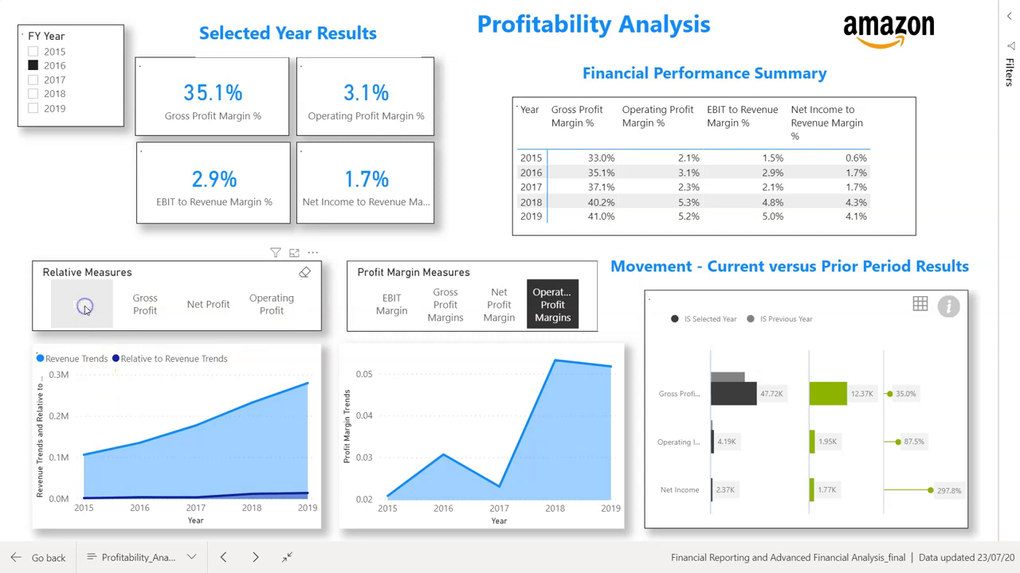
{"action": "left_click", "coordinate": [139, 309]}
{"action": "left_click", "coordinate": [207, 309]}
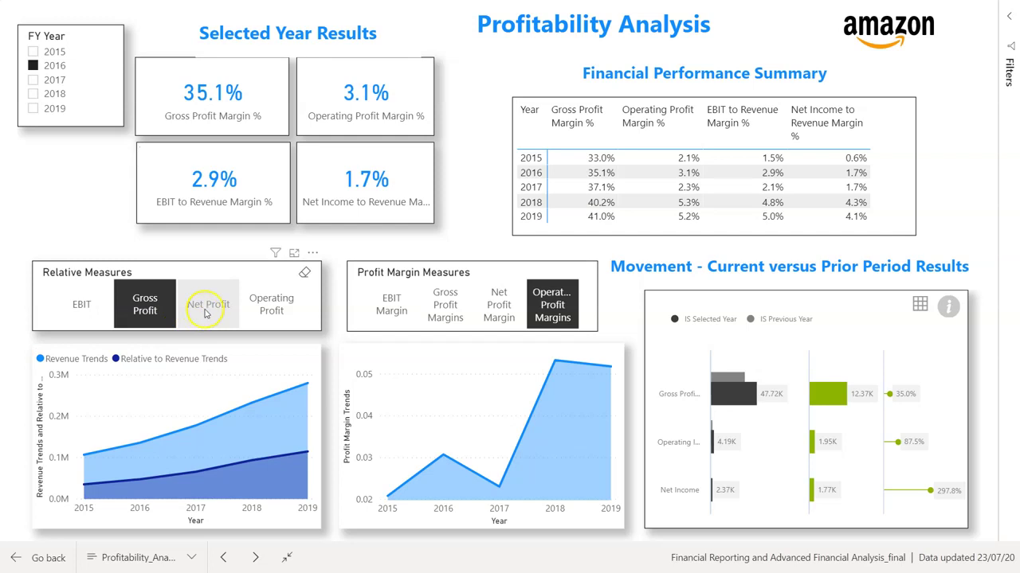
{"action": "left_click", "coordinate": [269, 310]}
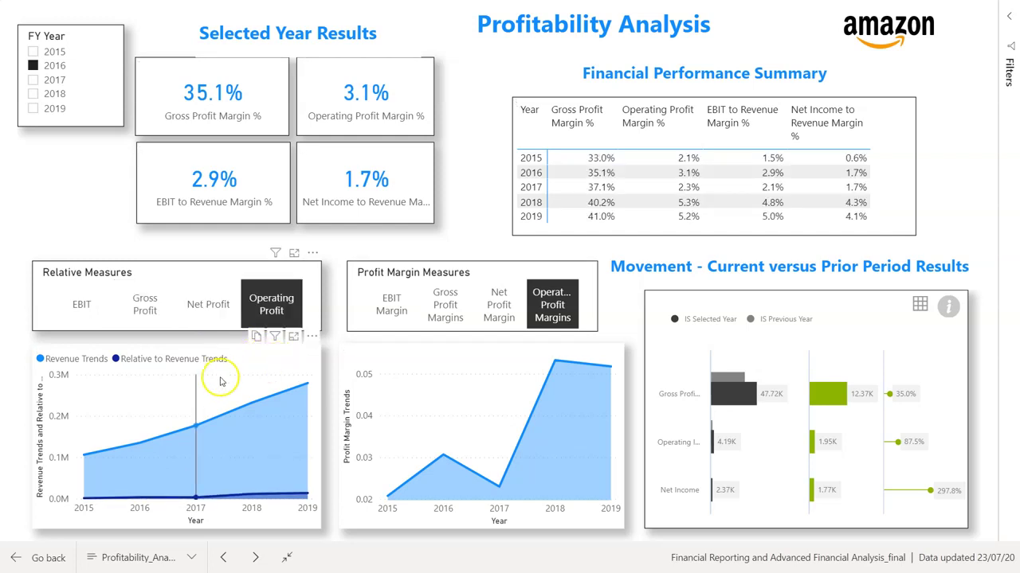
{"action": "left_click", "coordinate": [106, 313]}
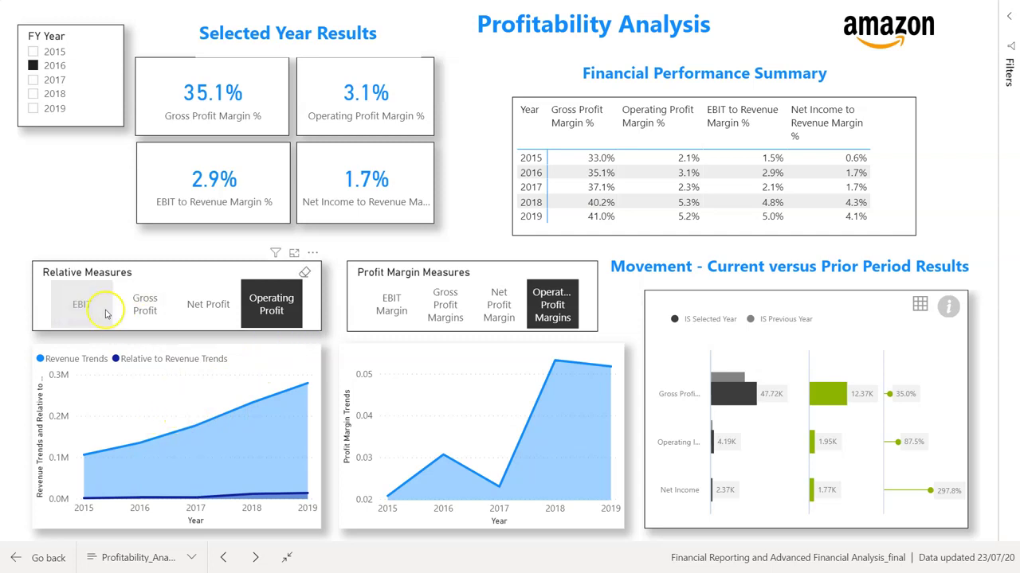
{"action": "left_click", "coordinate": [146, 303]}
{"action": "left_click", "coordinate": [203, 303]}
{"action": "left_click", "coordinate": [274, 307]}
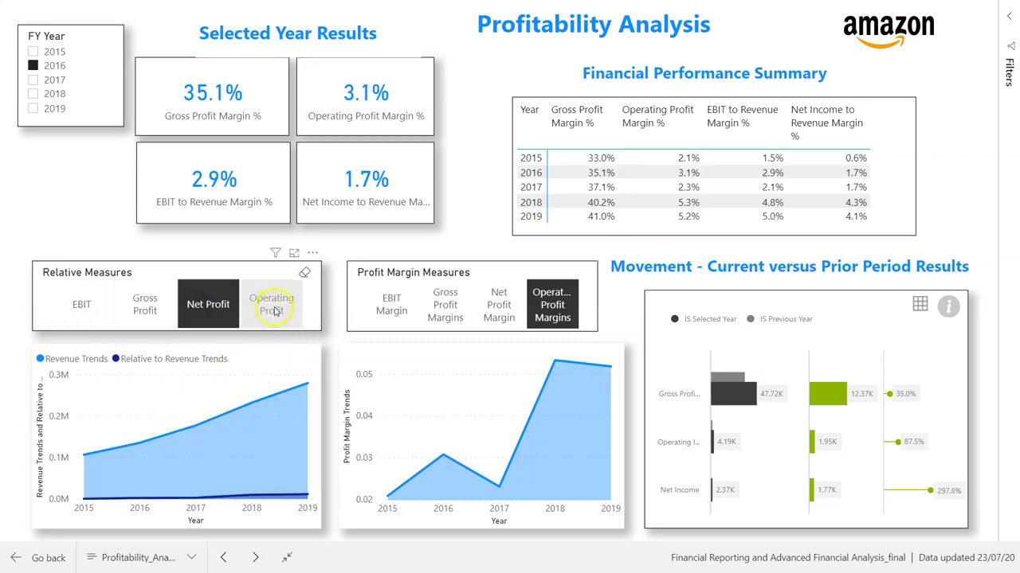
Step: Compare the EBIT, Gross Profit and Net Profit margin trends using the Profit Margin Measures slicer, ending on Operating Profit Margins
{"action": "left_click", "coordinate": [451, 294]}
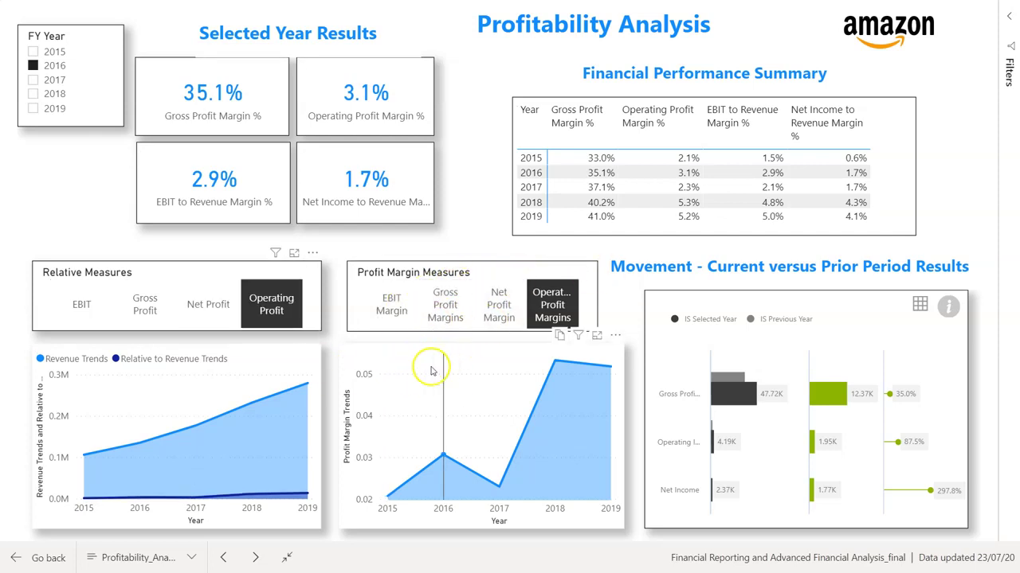
{"action": "left_click", "coordinate": [410, 311]}
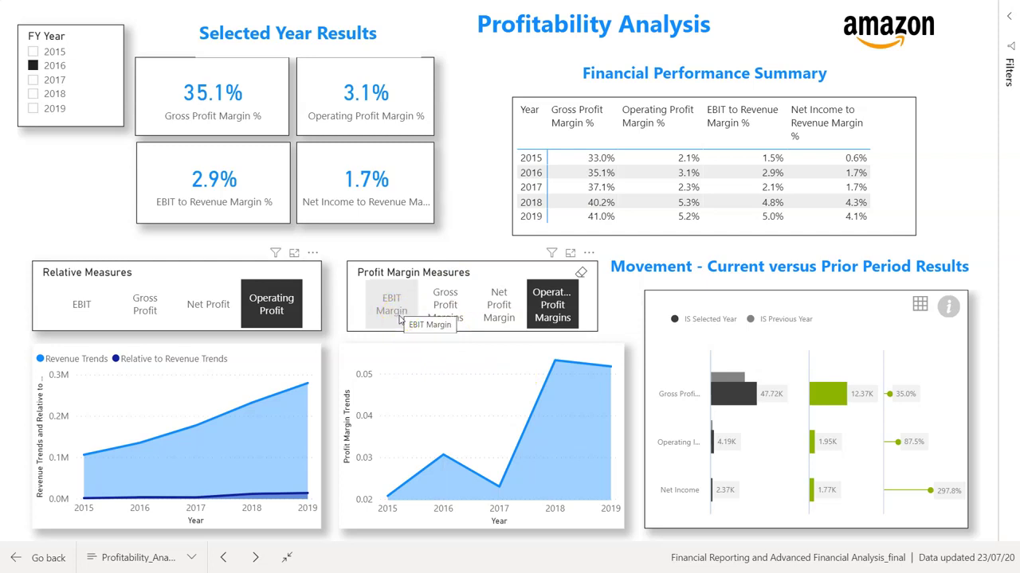
{"action": "left_click", "coordinate": [399, 319]}
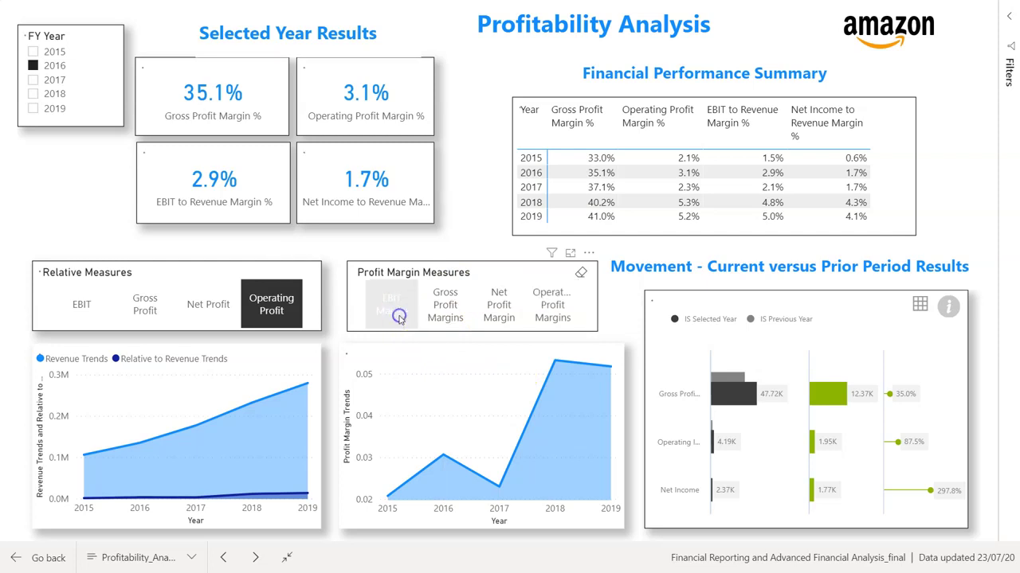
{"action": "left_click", "coordinate": [450, 311]}
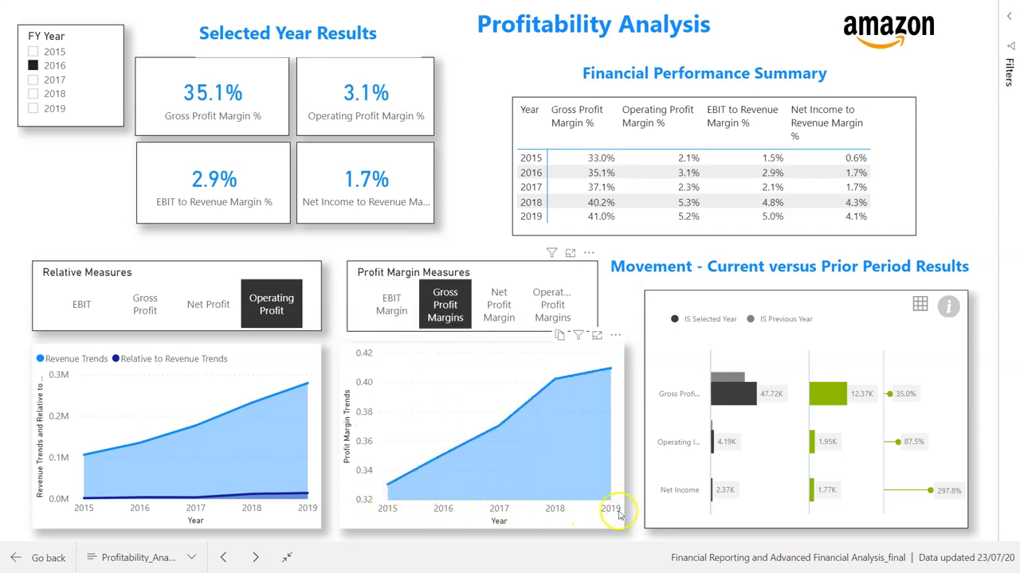
{"action": "left_click", "coordinate": [500, 316]}
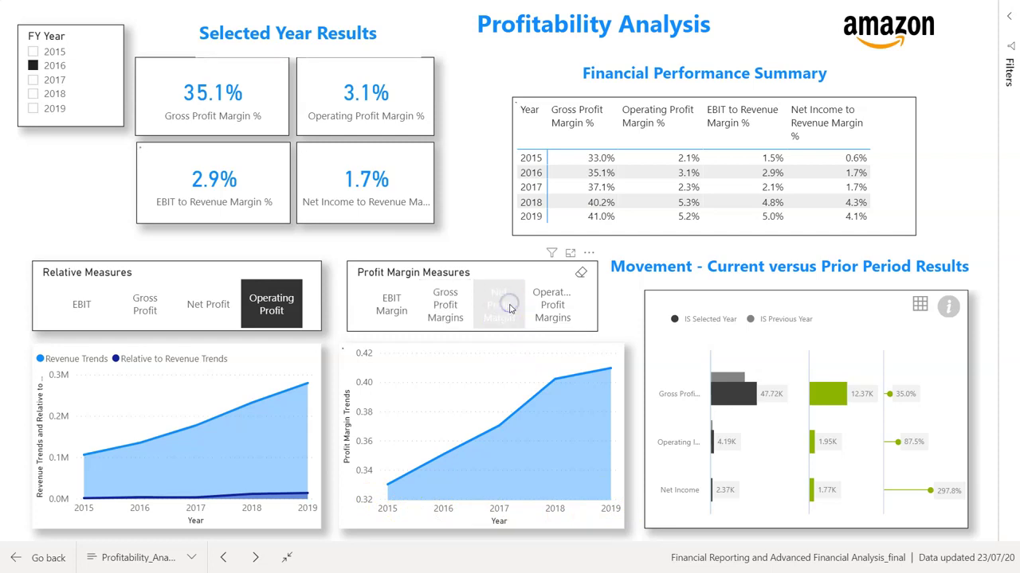
{"action": "left_click", "coordinate": [570, 310]}
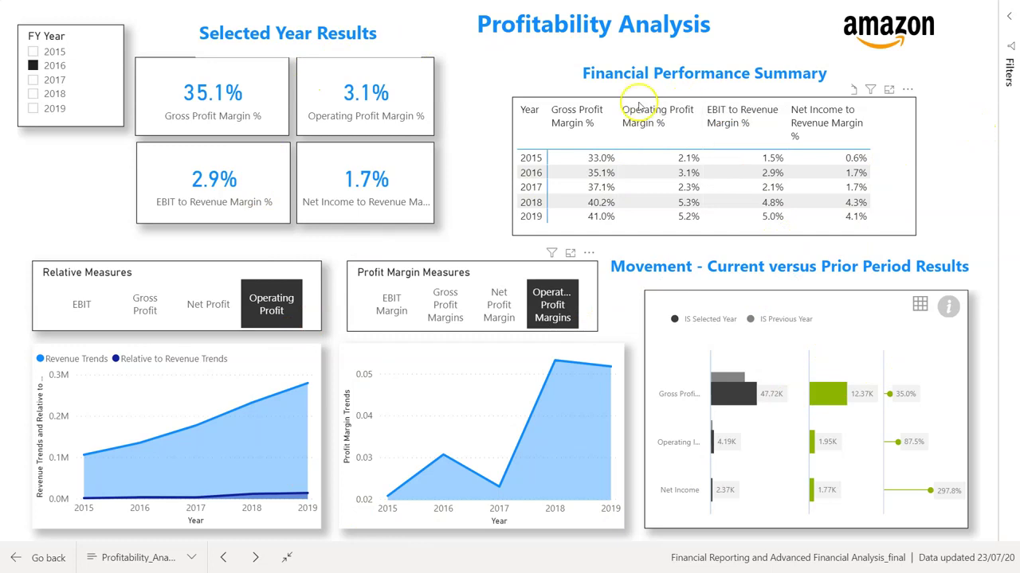
Step: Open the Liquidity_Analysis report page and view its results for 2016 through 2019, including the Current Assets share for 2019
{"action": "left_click", "coordinate": [162, 562]}
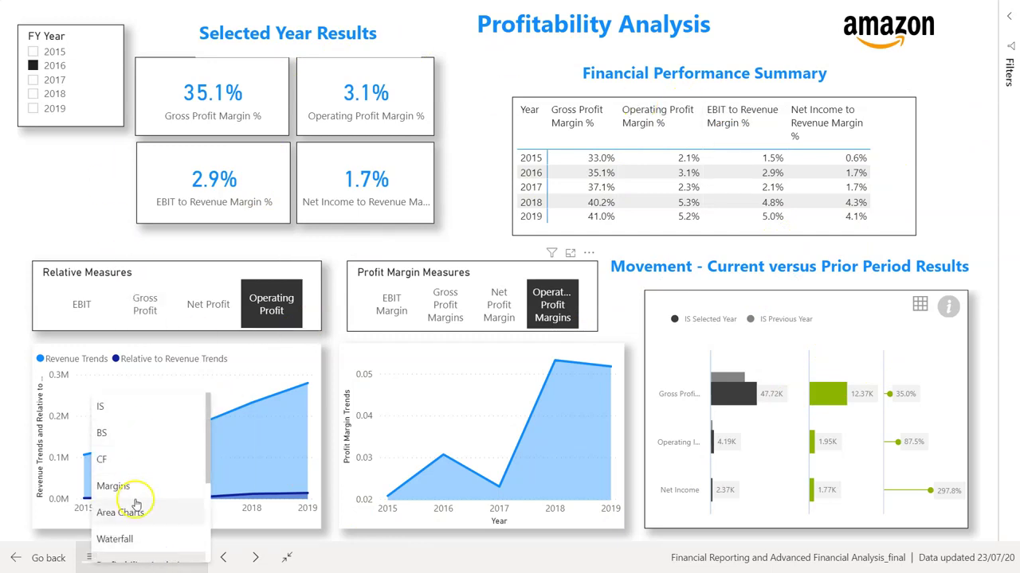
{"action": "scroll", "coordinate": [136, 486], "scroll_direction": "down", "scroll_amount": 2}
{"action": "left_click", "coordinate": [134, 526]}
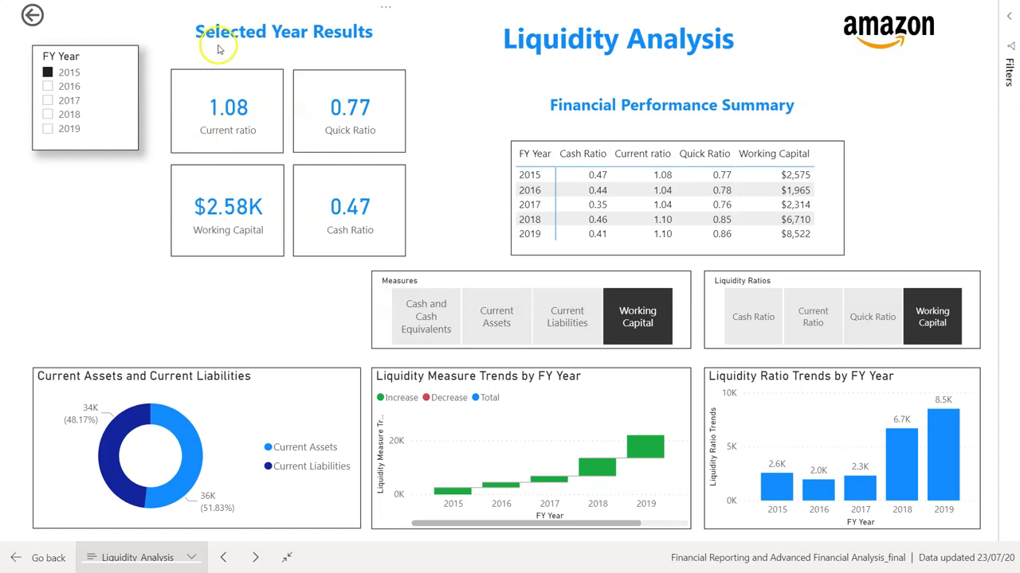
{"action": "left_click", "coordinate": [48, 86]}
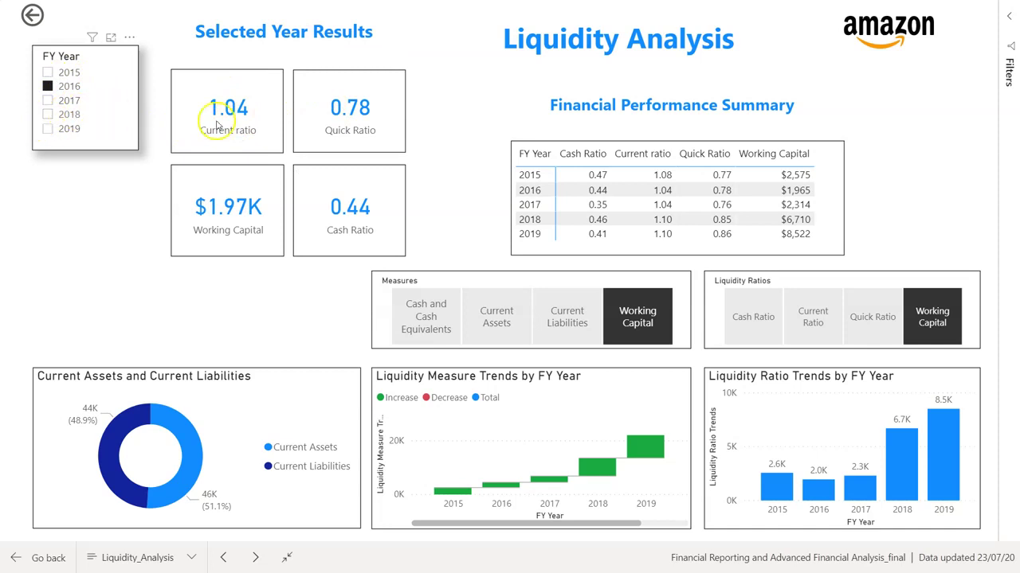
{"action": "left_click", "coordinate": [47, 100]}
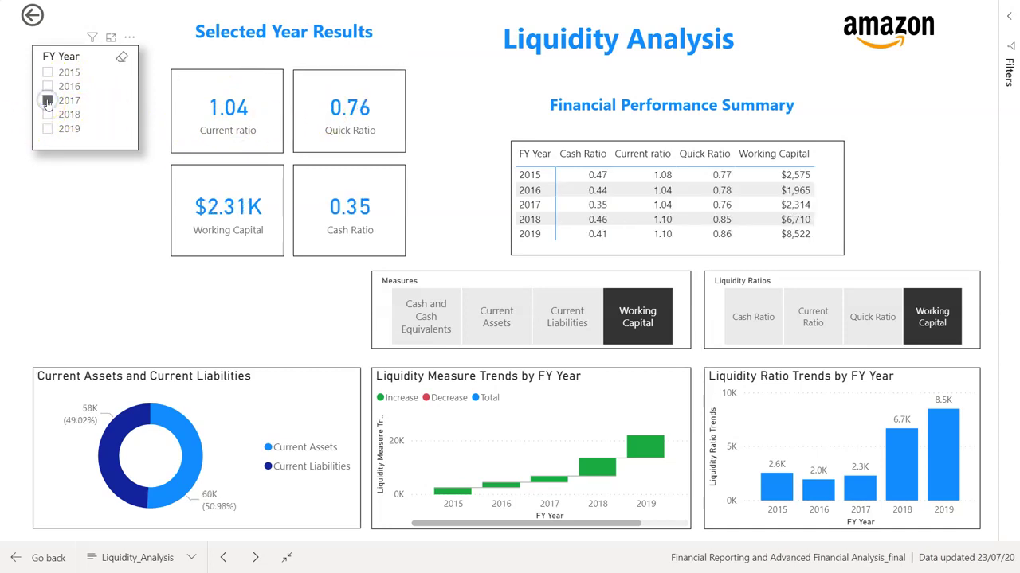
{"action": "left_click", "coordinate": [48, 115]}
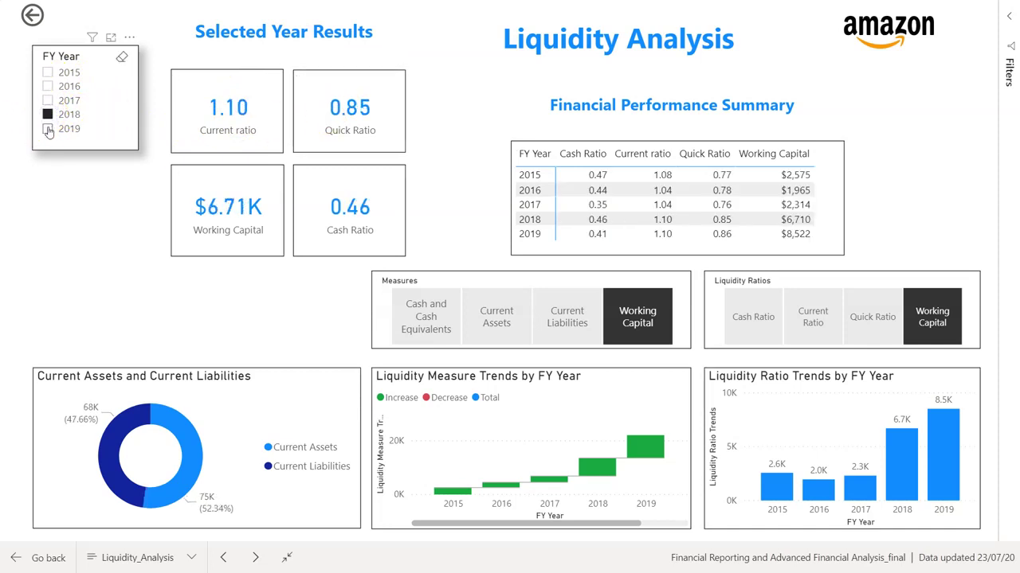
{"action": "left_click", "coordinate": [48, 129]}
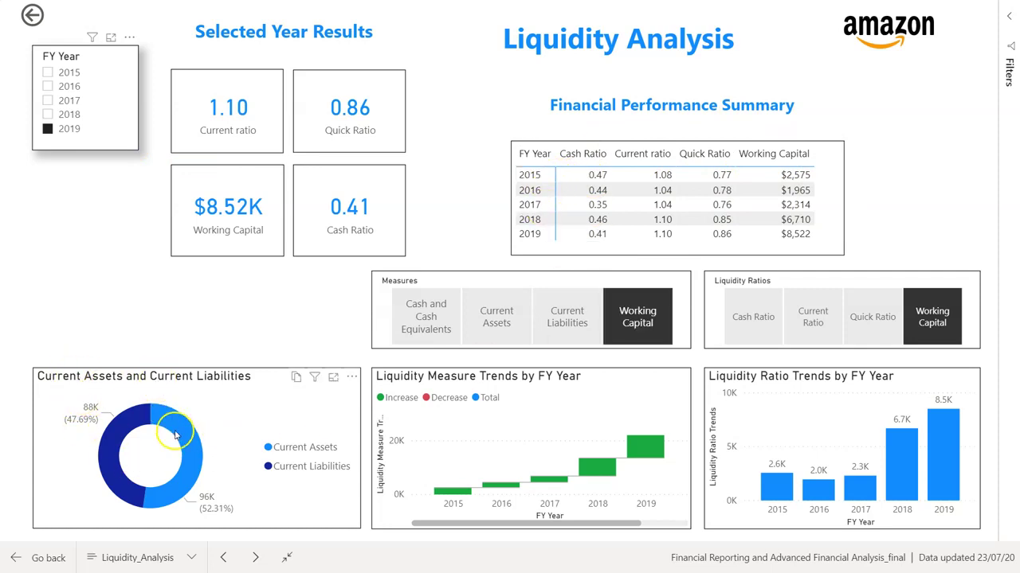
{"action": "mouse_move", "coordinate": [177, 434]}
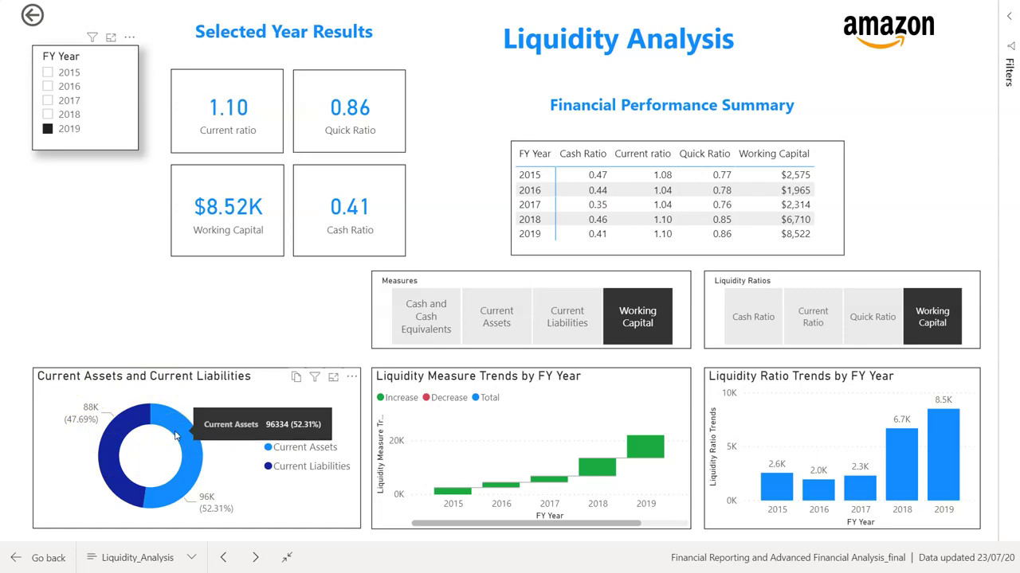
Step: Step the liquidity results back through fiscal years 2018, 2017 and 2016, ending on 2015
{"action": "left_click", "coordinate": [48, 115]}
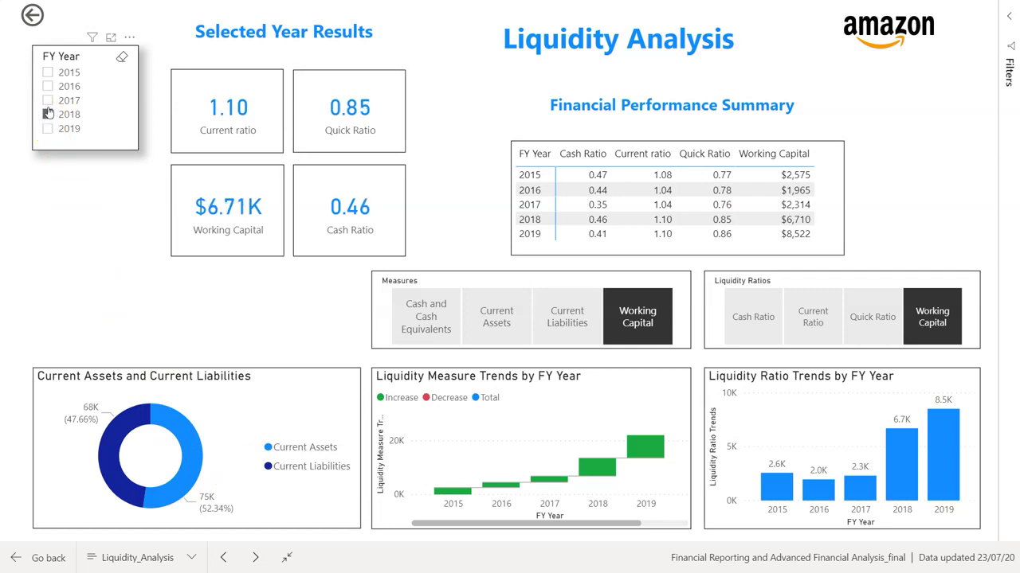
{"action": "left_click", "coordinate": [48, 101]}
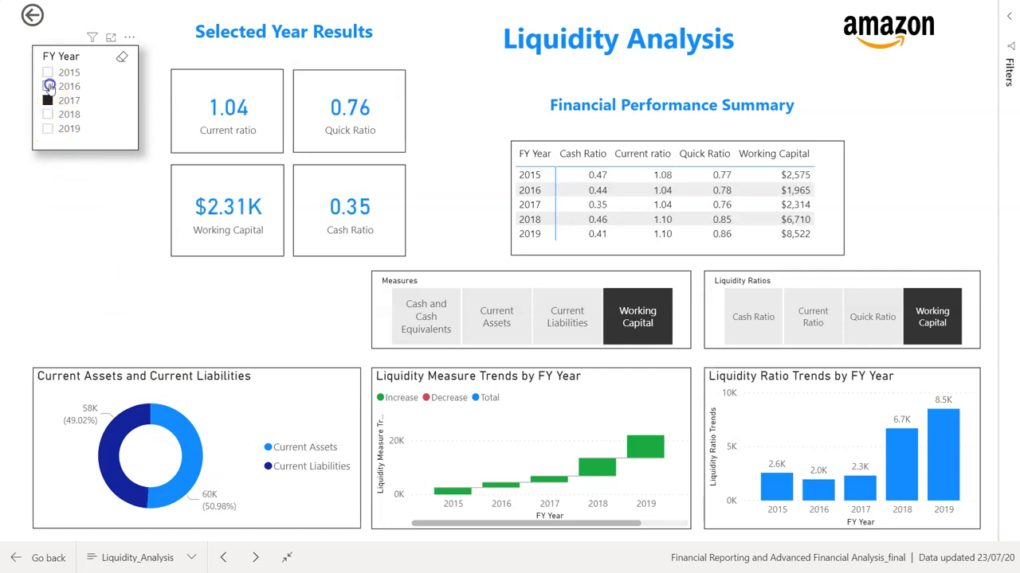
{"action": "left_click", "coordinate": [47, 87]}
{"action": "left_click", "coordinate": [48, 73]}
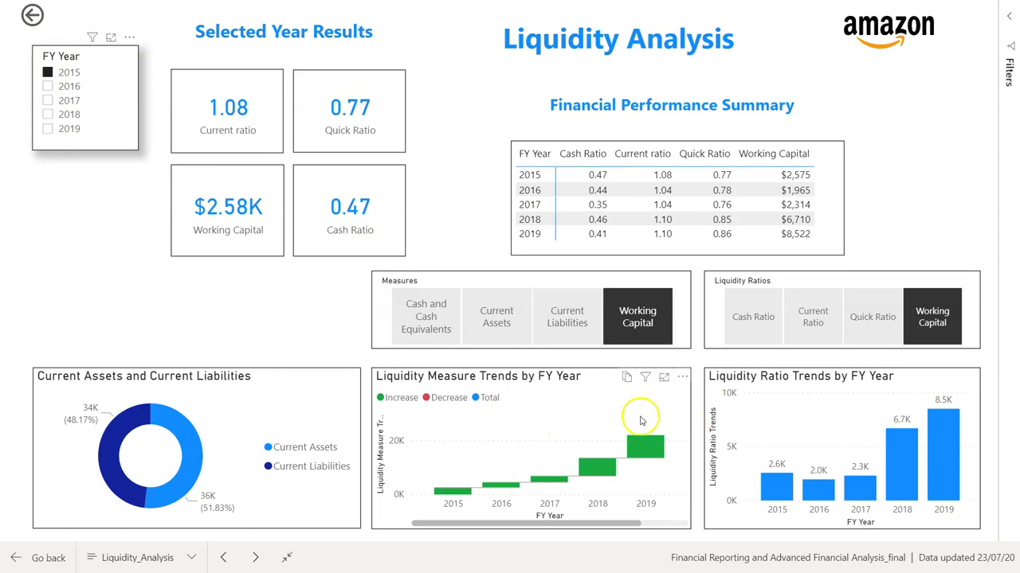
Step: Compare the Liquidity Measure Trends for the different options of the Measures slicer, including Current Liabilities, ending on Current Assets
{"action": "left_click", "coordinate": [443, 318]}
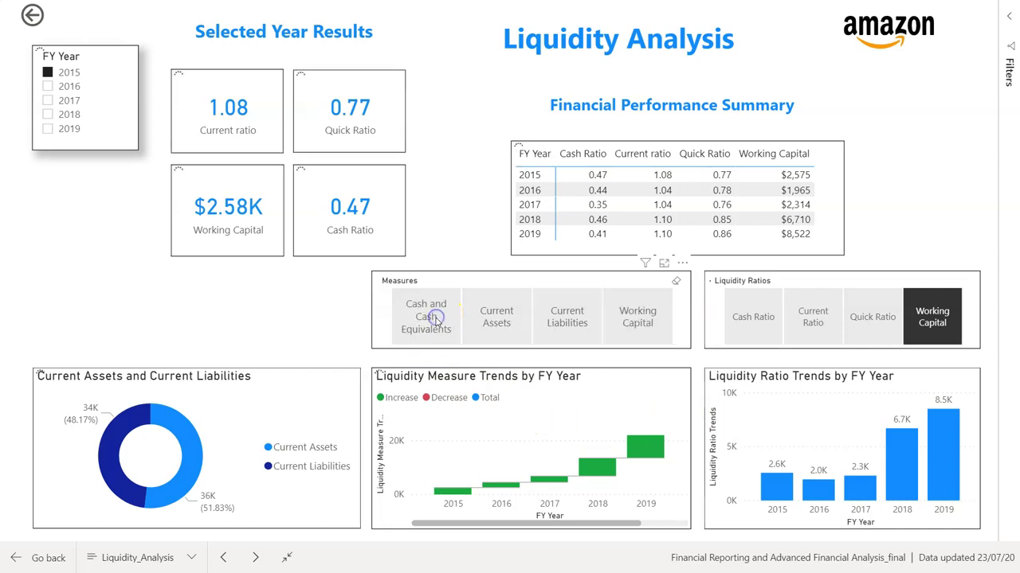
{"action": "left_click", "coordinate": [499, 329]}
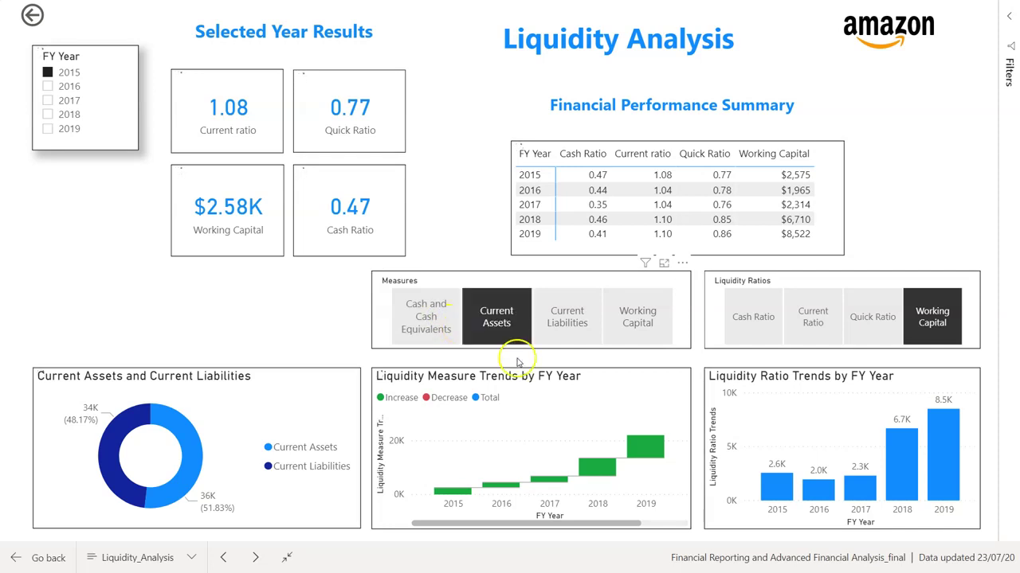
{"action": "left_click", "coordinate": [568, 324]}
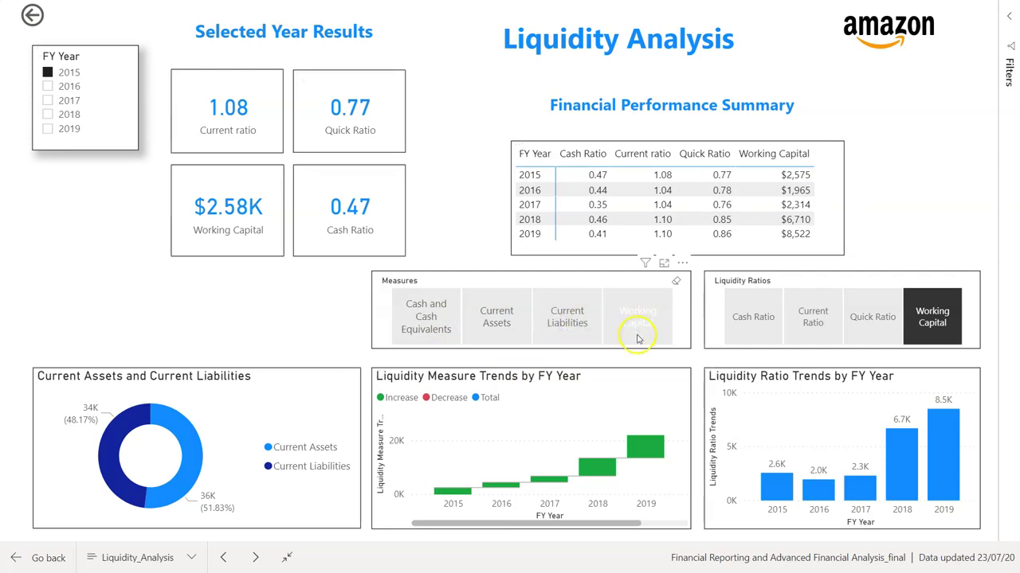
{"action": "left_click", "coordinate": [562, 320]}
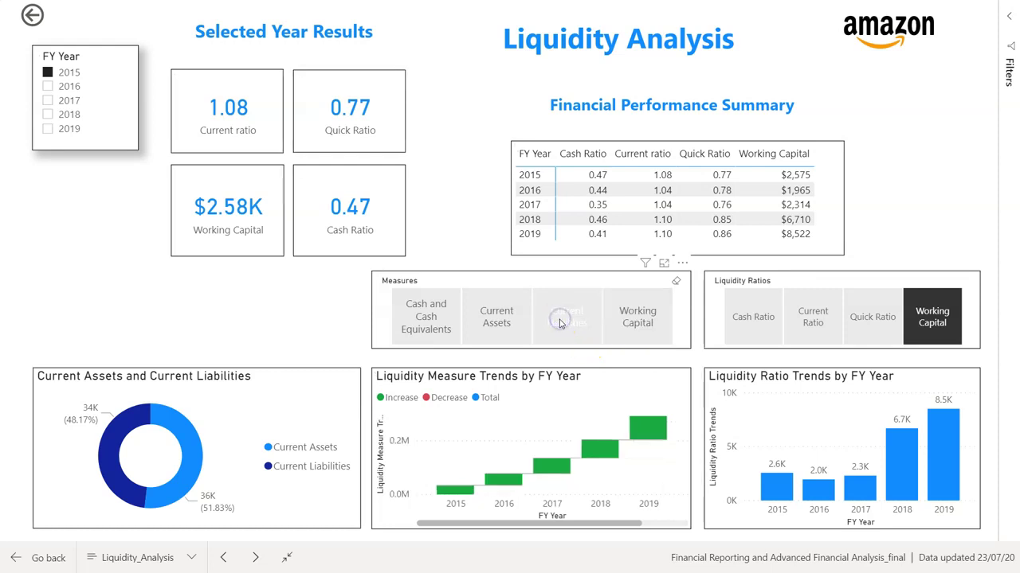
{"action": "left_click", "coordinate": [502, 323]}
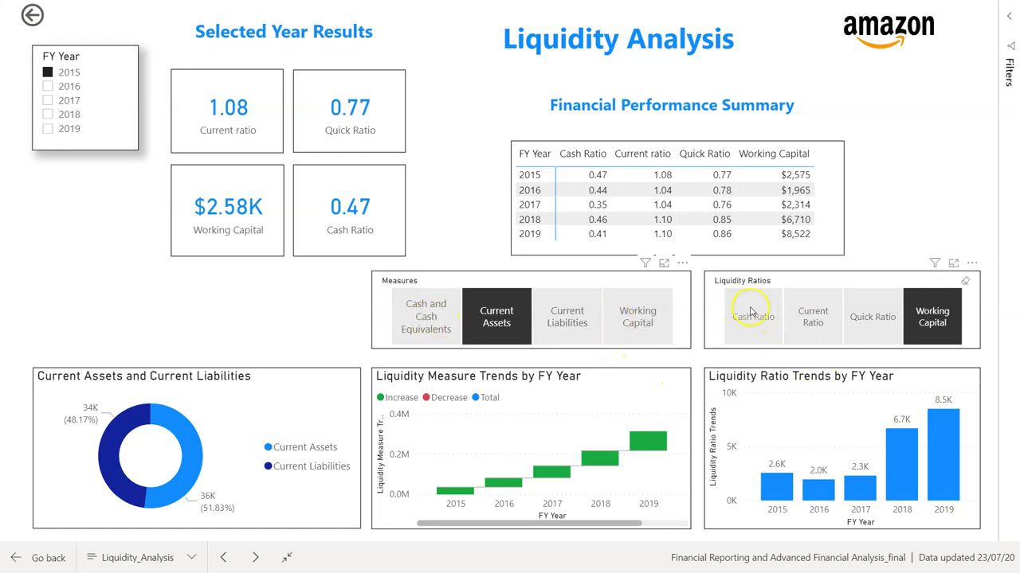
Step: View the Liquidity Ratio Trends for Cash Ratio, Current Ratio and Quick Ratio, ending on Working Capital
{"action": "left_click", "coordinate": [749, 335]}
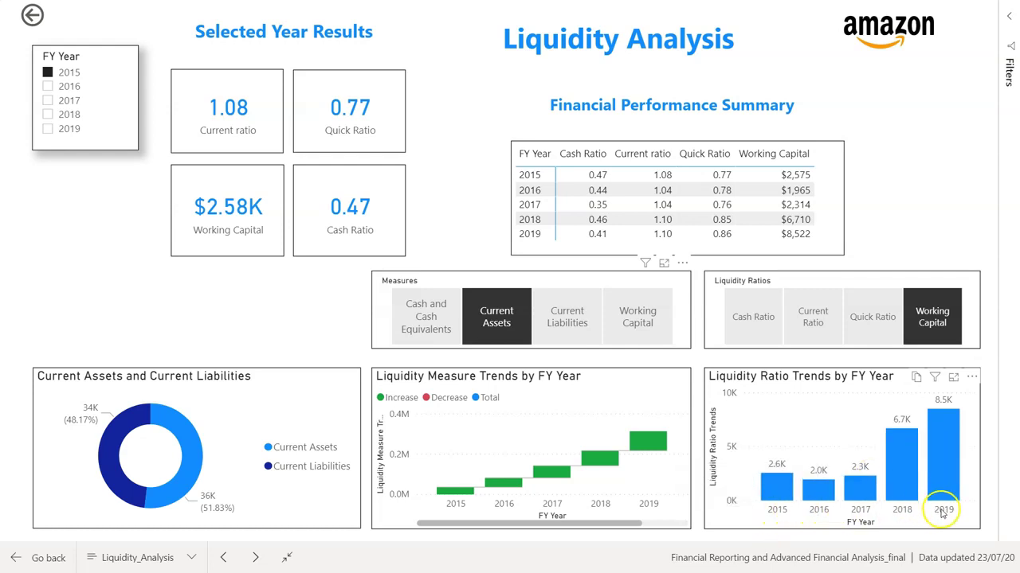
{"action": "left_click", "coordinate": [752, 323]}
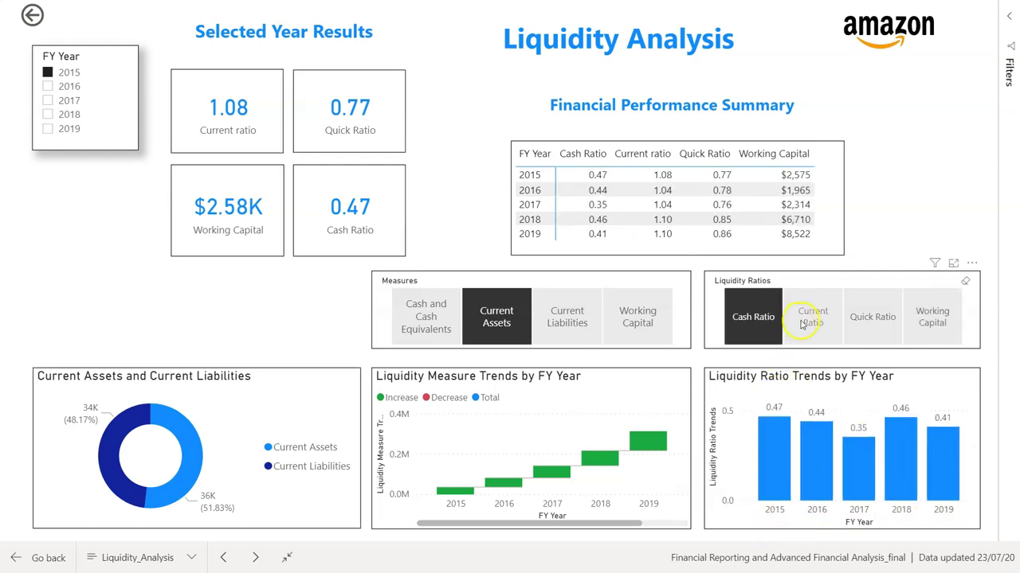
{"action": "left_click", "coordinate": [813, 319]}
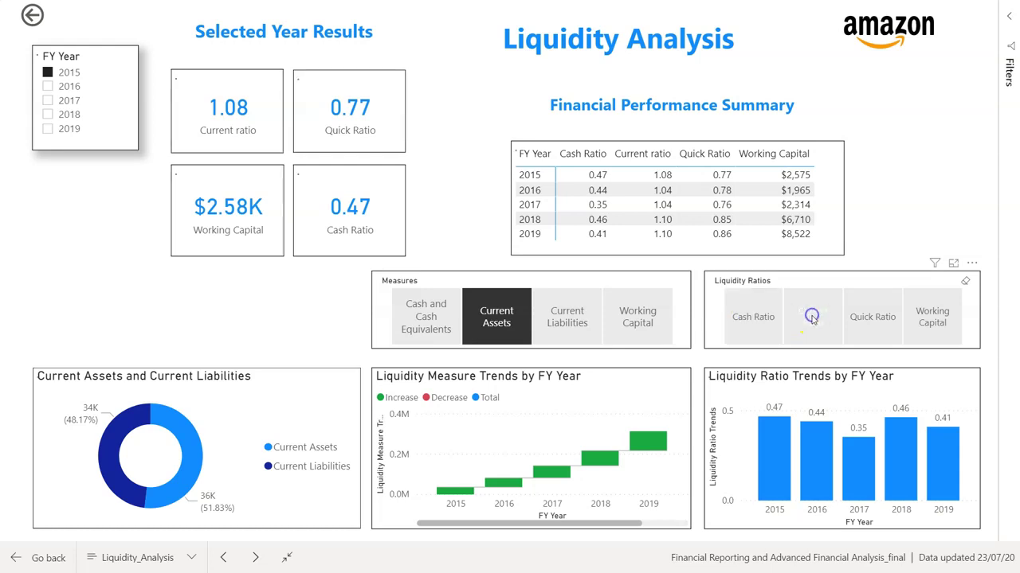
{"action": "left_click", "coordinate": [878, 323]}
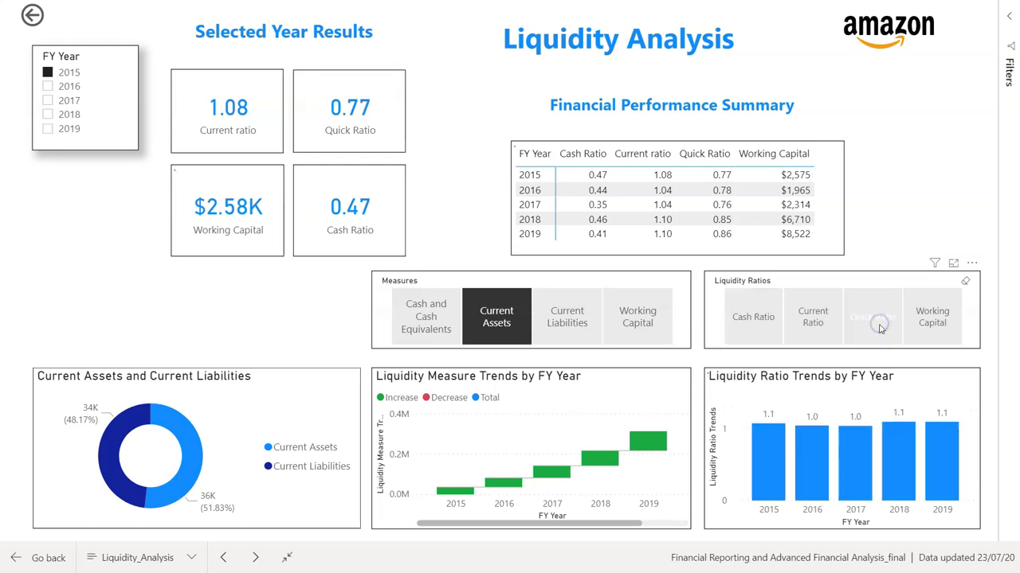
{"action": "left_click", "coordinate": [936, 318]}
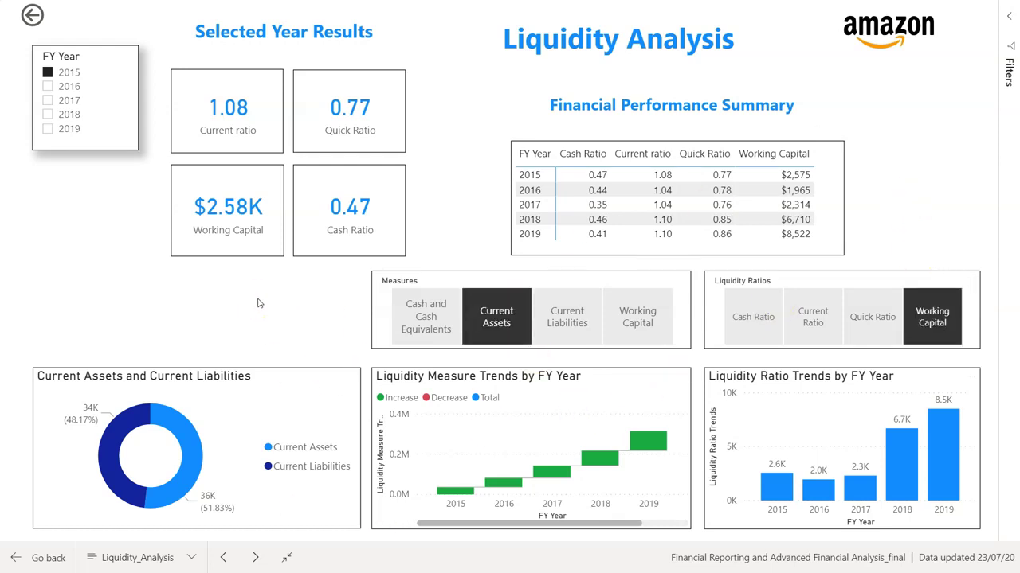
Step: Open the Operational Efficiencies Analysis page and view its results for 2016 through 2019, including AP Days and Inventory Days in the treemap
{"action": "left_click", "coordinate": [161, 561]}
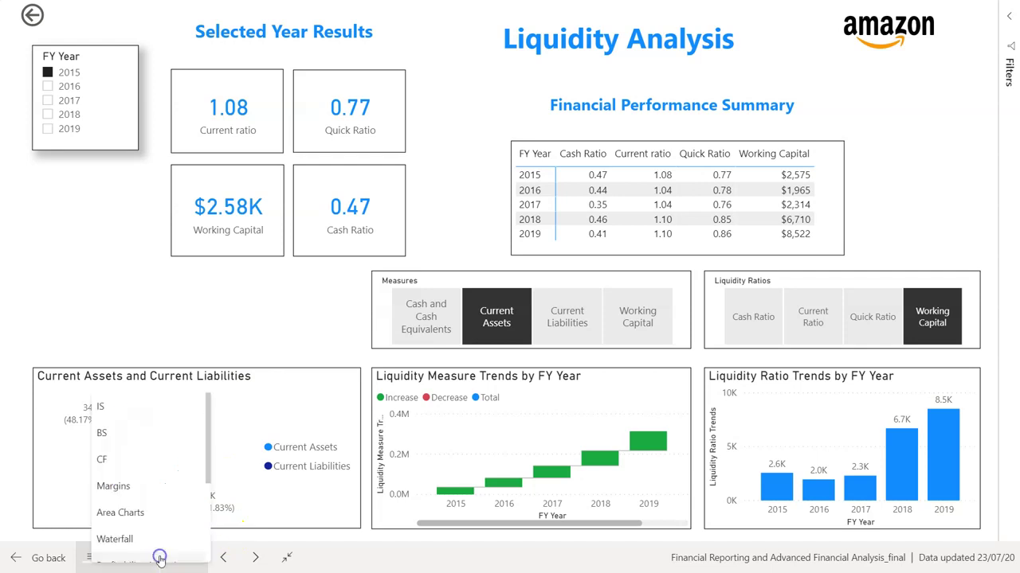
{"action": "scroll", "coordinate": [136, 478], "scroll_direction": "down", "scroll_amount": 3}
{"action": "left_click", "coordinate": [138, 486]}
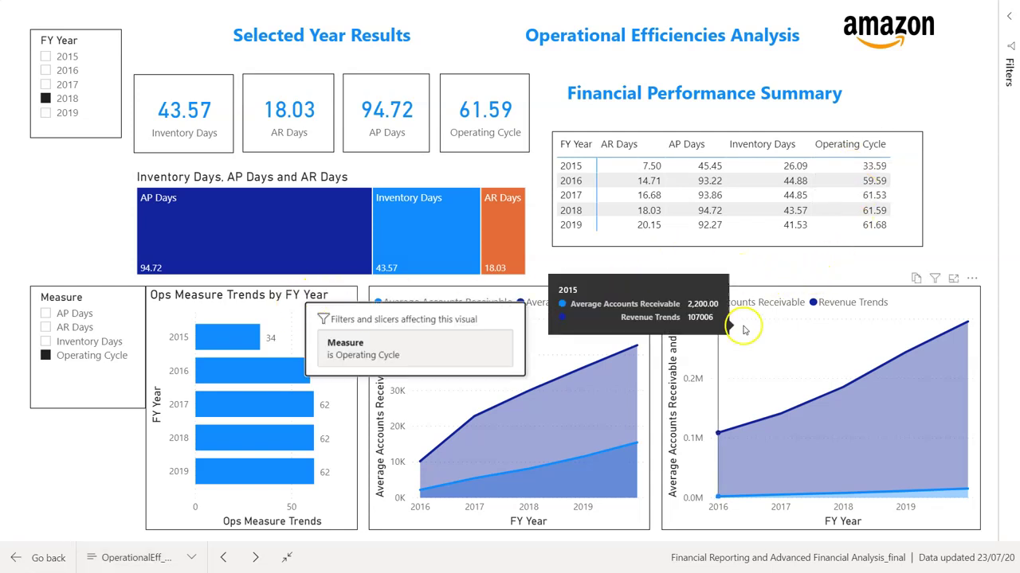
{"action": "left_click", "coordinate": [46, 70]}
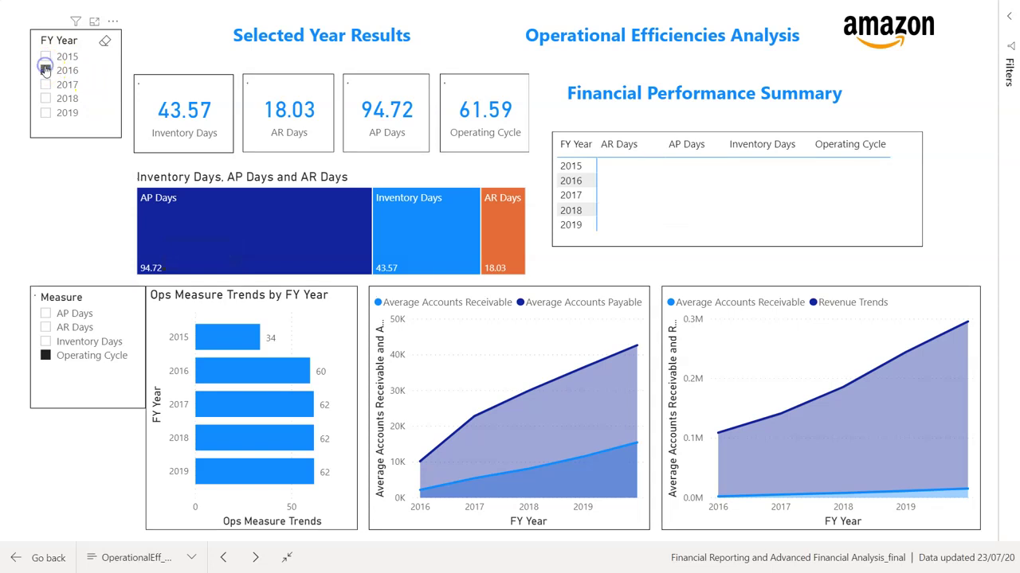
{"action": "left_click", "coordinate": [44, 84]}
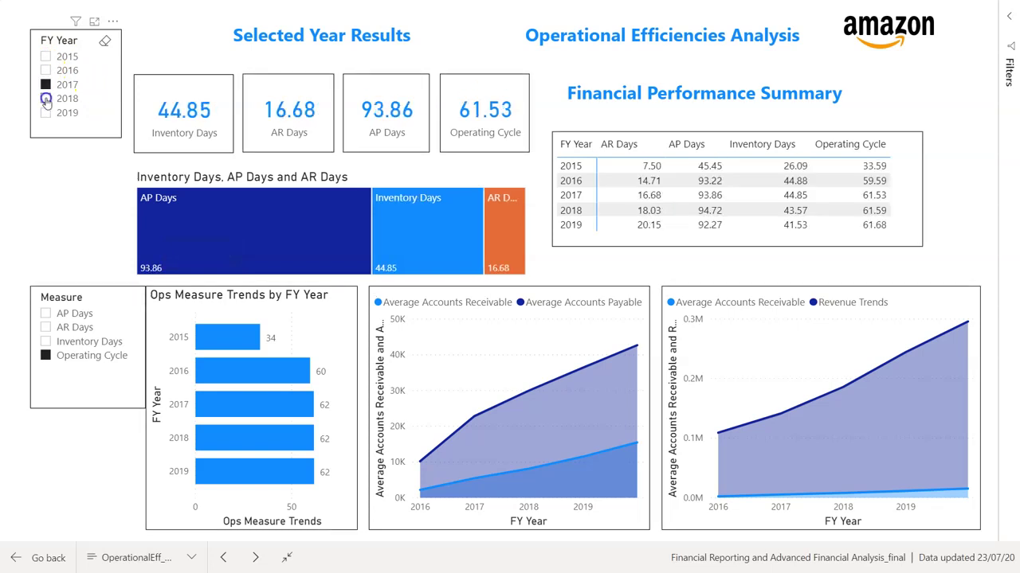
{"action": "left_click", "coordinate": [45, 98]}
{"action": "left_click", "coordinate": [45, 113]}
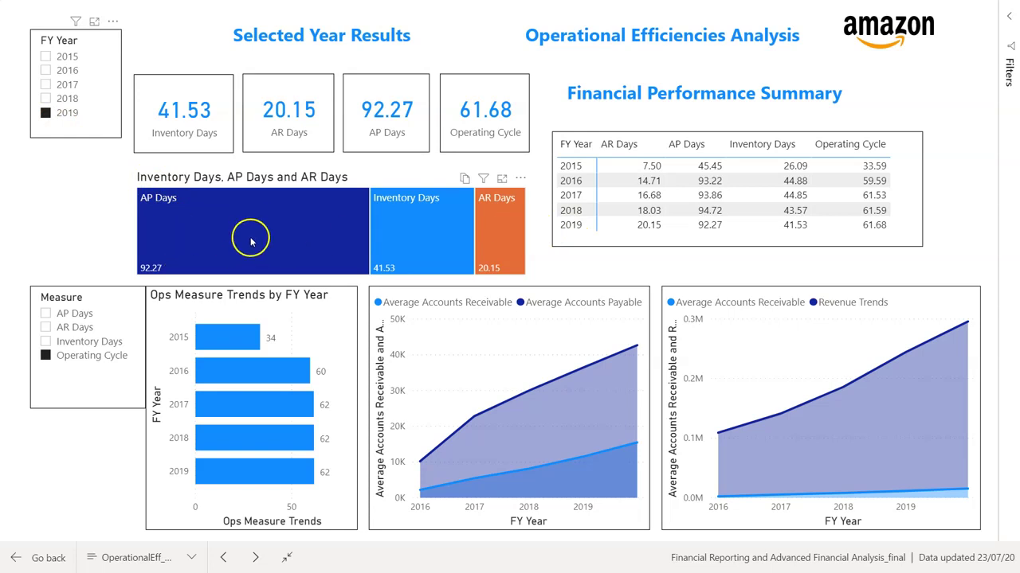
{"action": "mouse_move", "coordinate": [234, 245]}
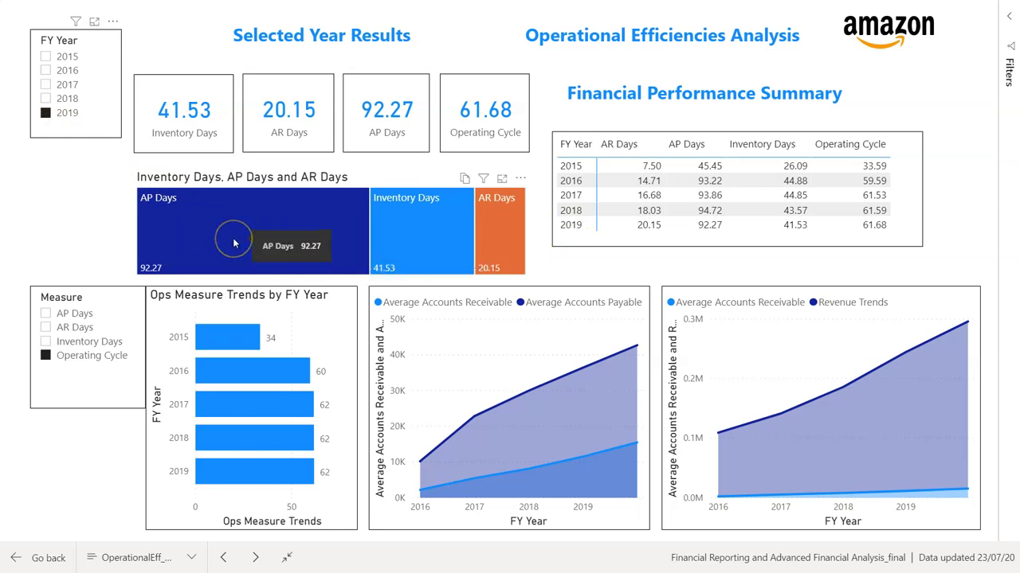
{"action": "mouse_move", "coordinate": [383, 243]}
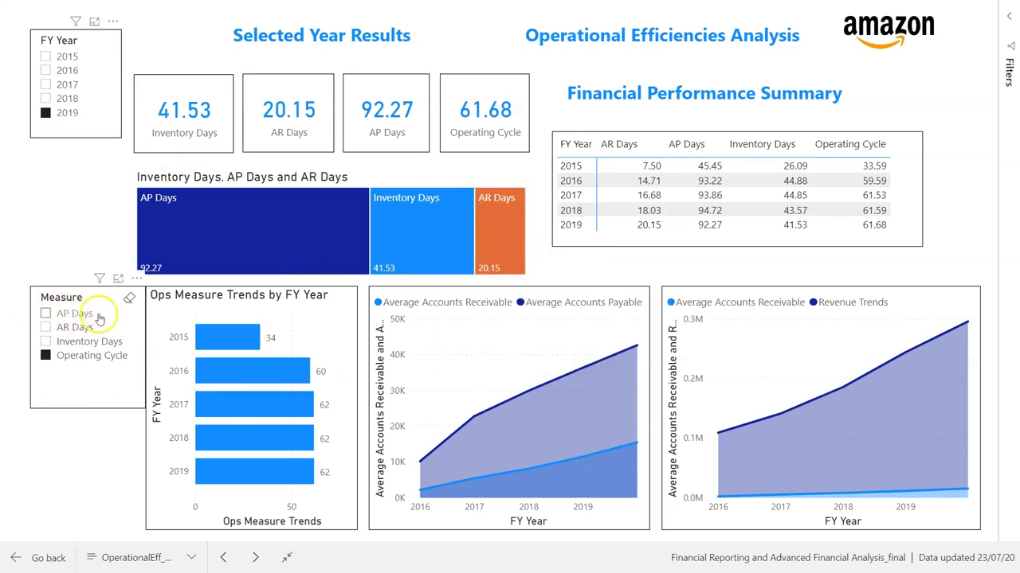
Step: Compare the Ops Measure Trends for AP Days, AR Days and Inventory Days, ending on Operating Cycle
{"action": "left_click", "coordinate": [45, 314]}
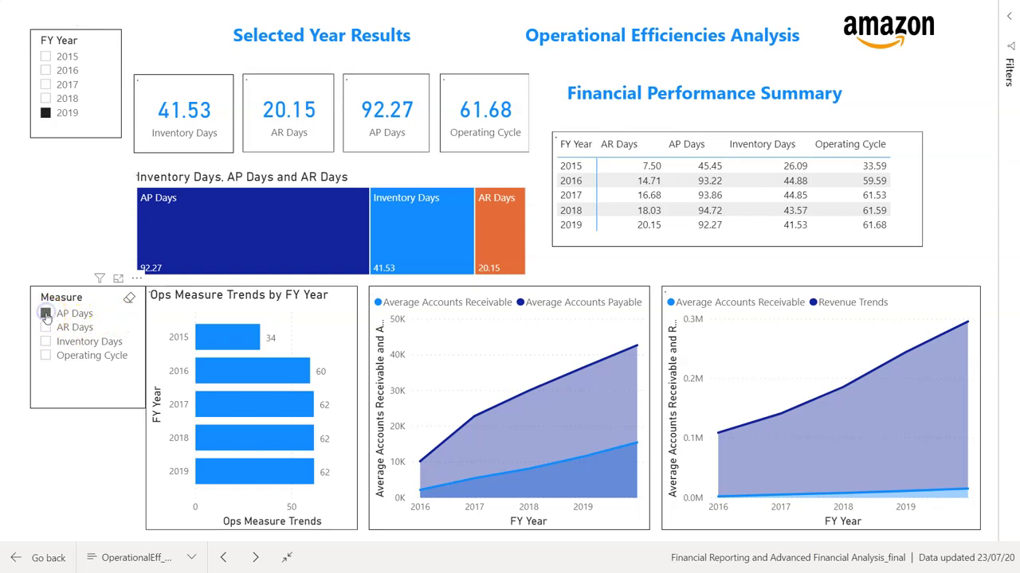
{"action": "left_click", "coordinate": [45, 328]}
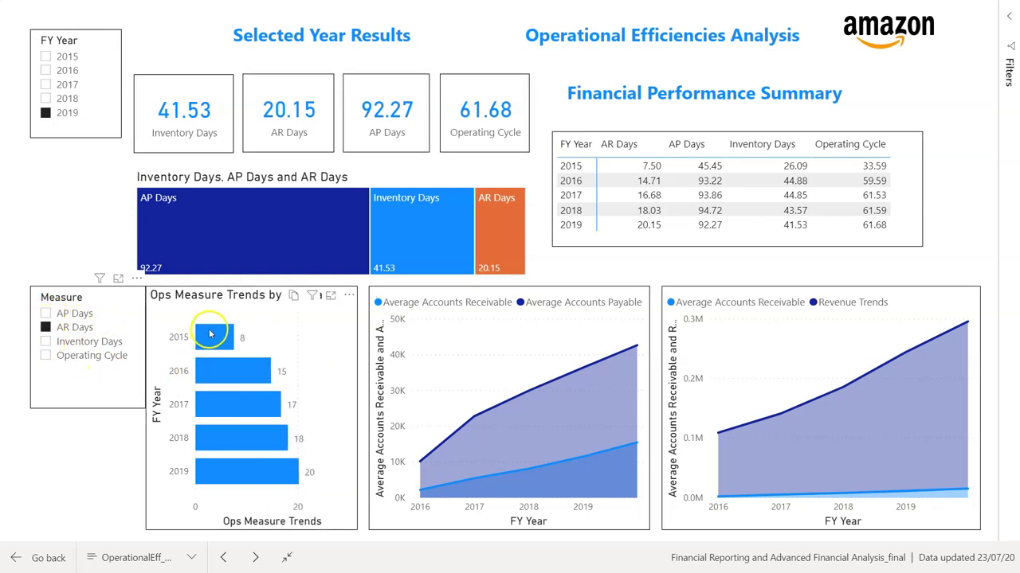
{"action": "left_click", "coordinate": [46, 342]}
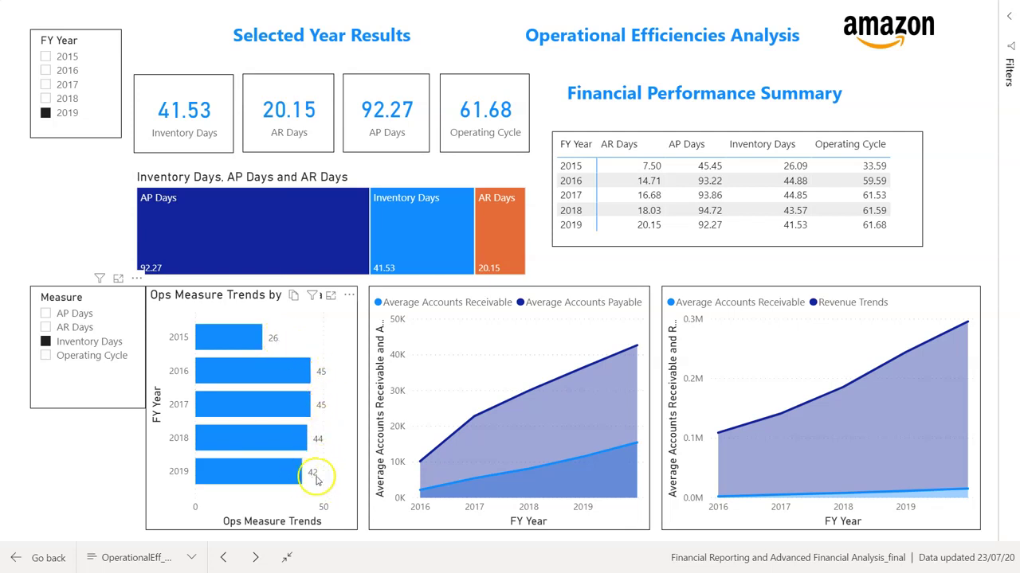
{"action": "left_click", "coordinate": [45, 355]}
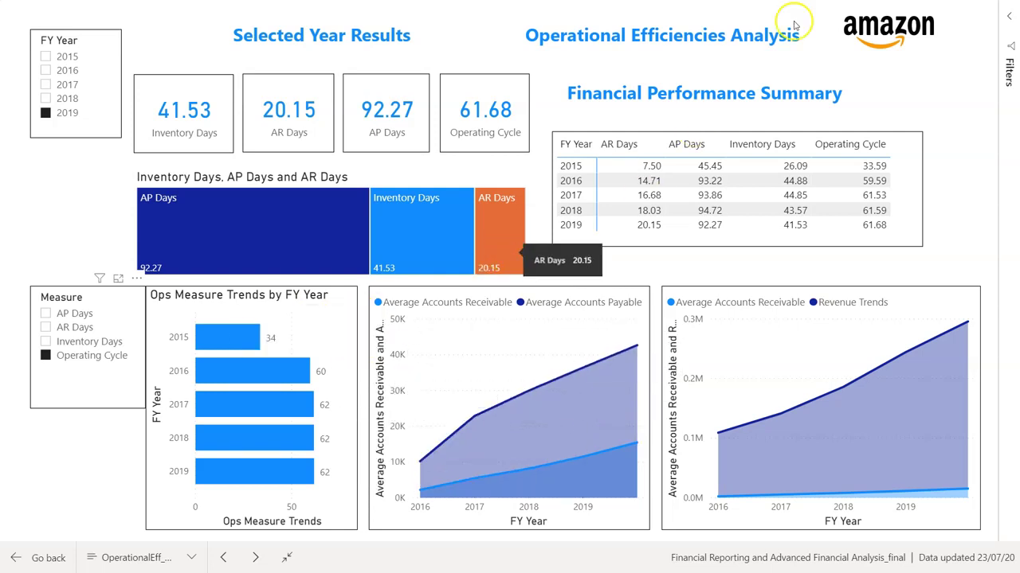
Step: Open the Cash Flow Analysis page and step its selected year results through 2016, 2017 and 2018, ending on 2019
{"action": "left_click", "coordinate": [130, 551]}
{"action": "scroll", "coordinate": [147, 446], "scroll_direction": "down", "scroll_amount": 3}
{"action": "left_click", "coordinate": [140, 496]}
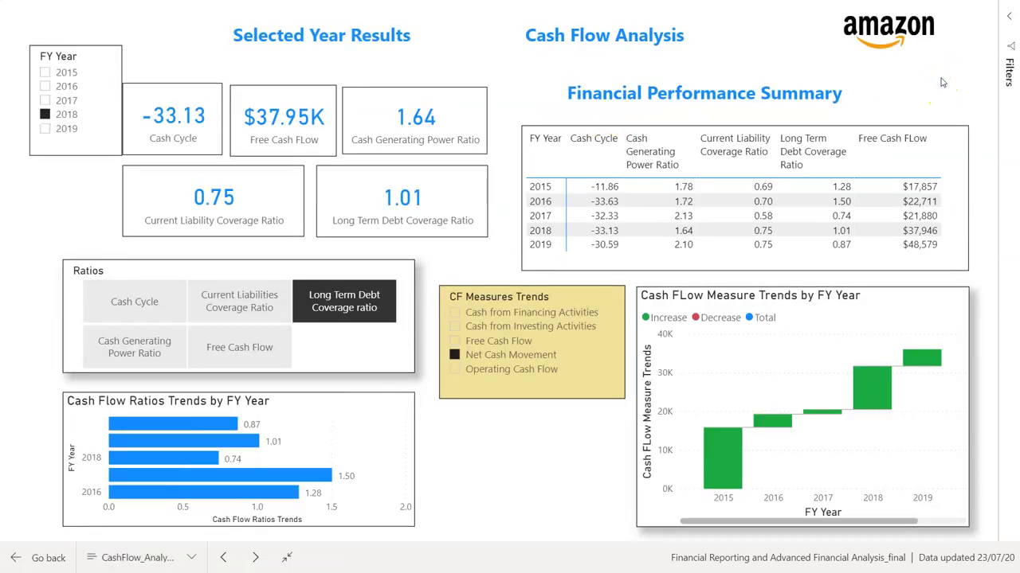
{"action": "left_click", "coordinate": [45, 86]}
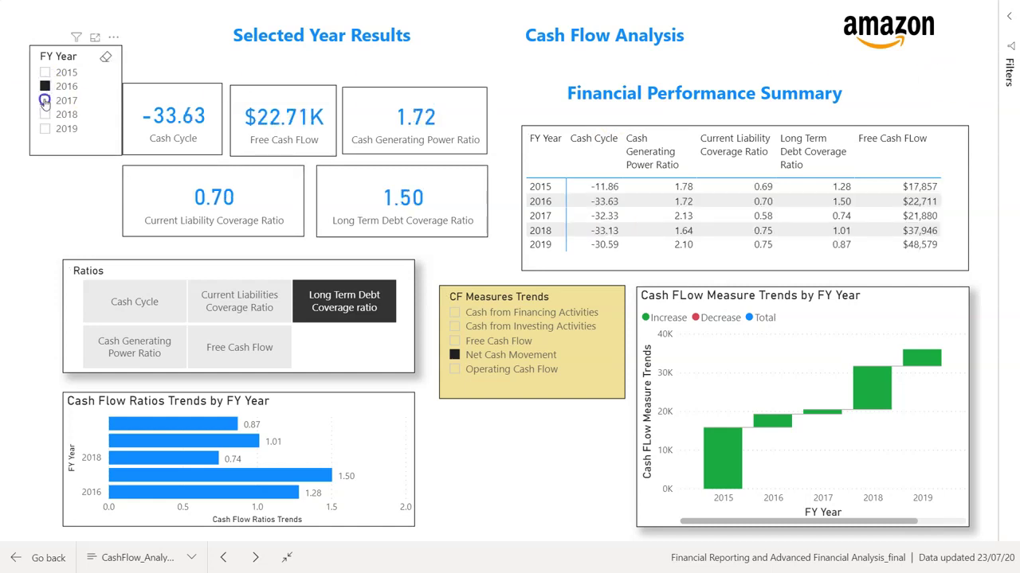
{"action": "left_click", "coordinate": [45, 100]}
{"action": "left_click", "coordinate": [45, 115]}
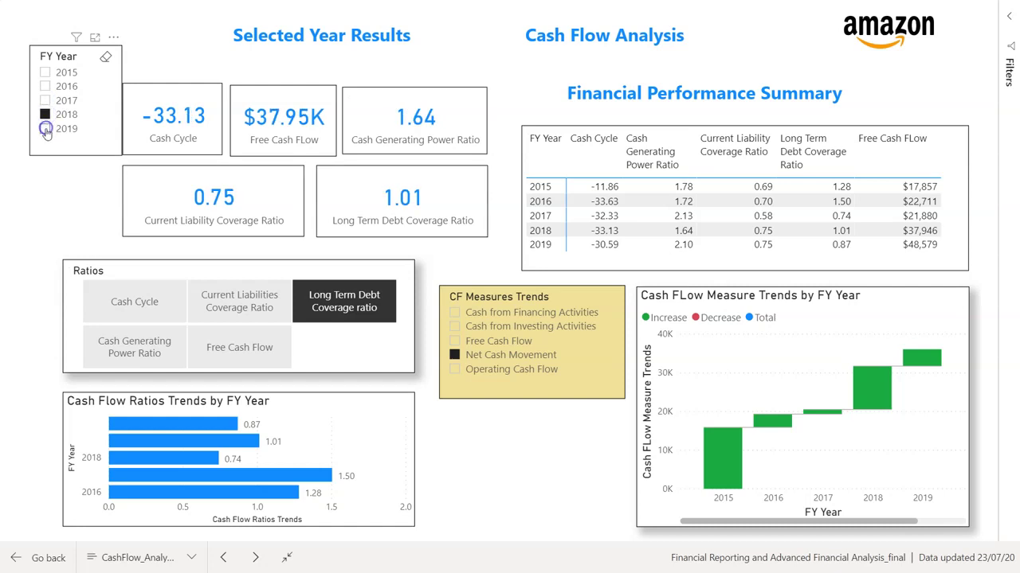
{"action": "left_click", "coordinate": [45, 130]}
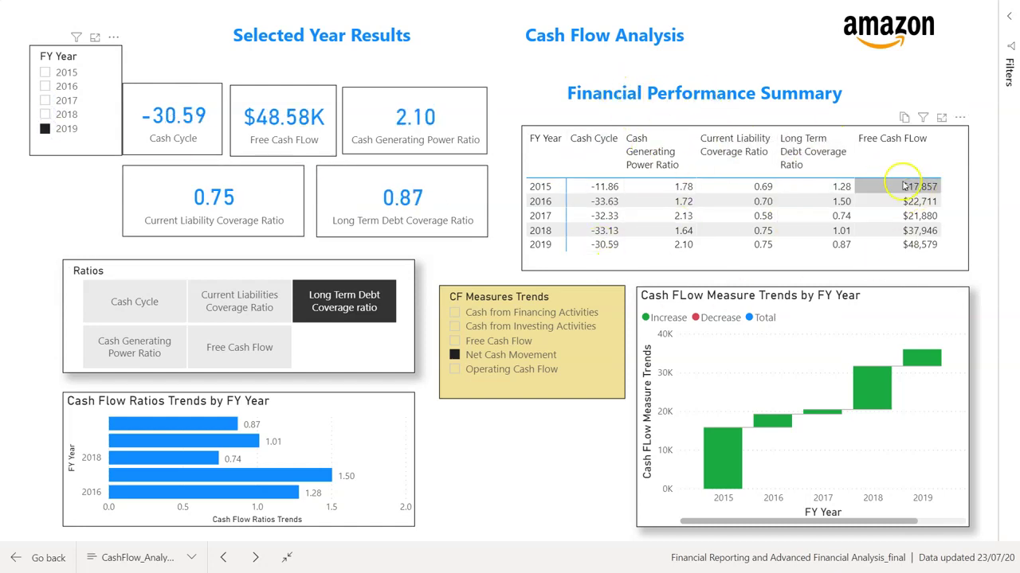
Step: Compare the Cash Flow Ratios Trends for Cash Cycle, Current Liabilities Coverage, Long Term Debt Coverage and Free Cash Flow, ending on Cash Generating Power Ratio
{"action": "left_click", "coordinate": [141, 303]}
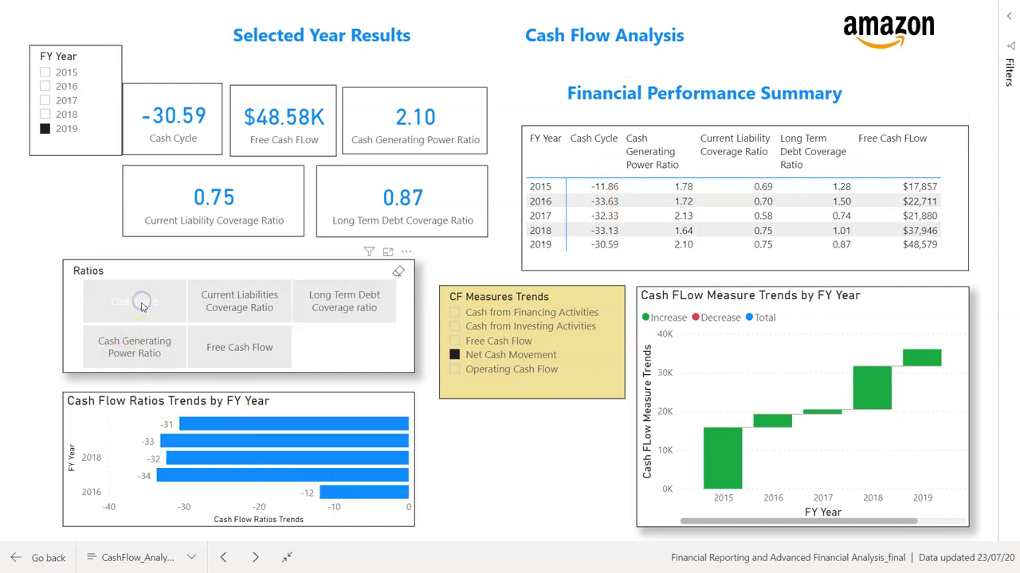
{"action": "left_click", "coordinate": [246, 308]}
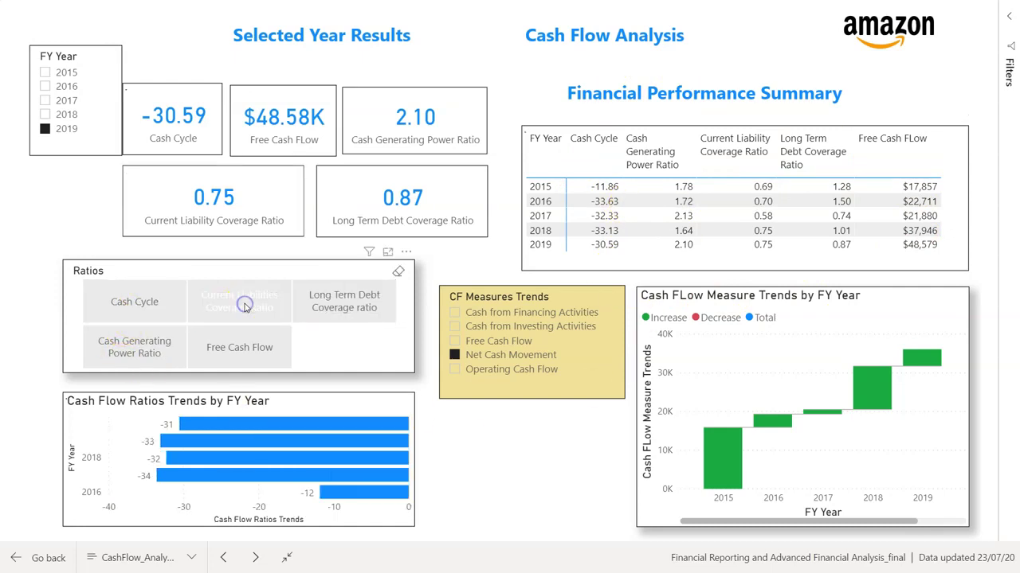
{"action": "left_click", "coordinate": [352, 307]}
{"action": "left_click", "coordinate": [237, 347]}
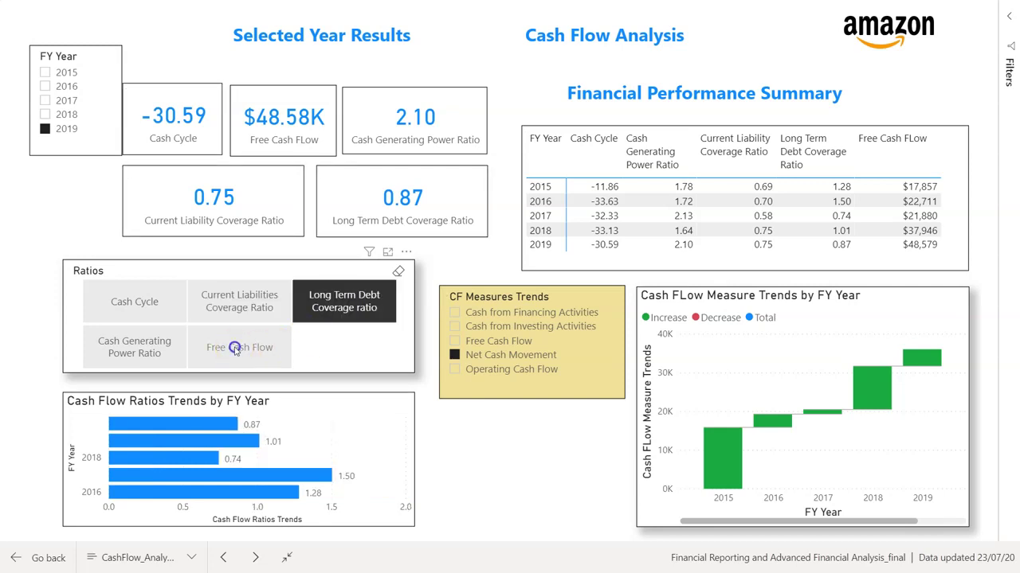
{"action": "left_click", "coordinate": [137, 356]}
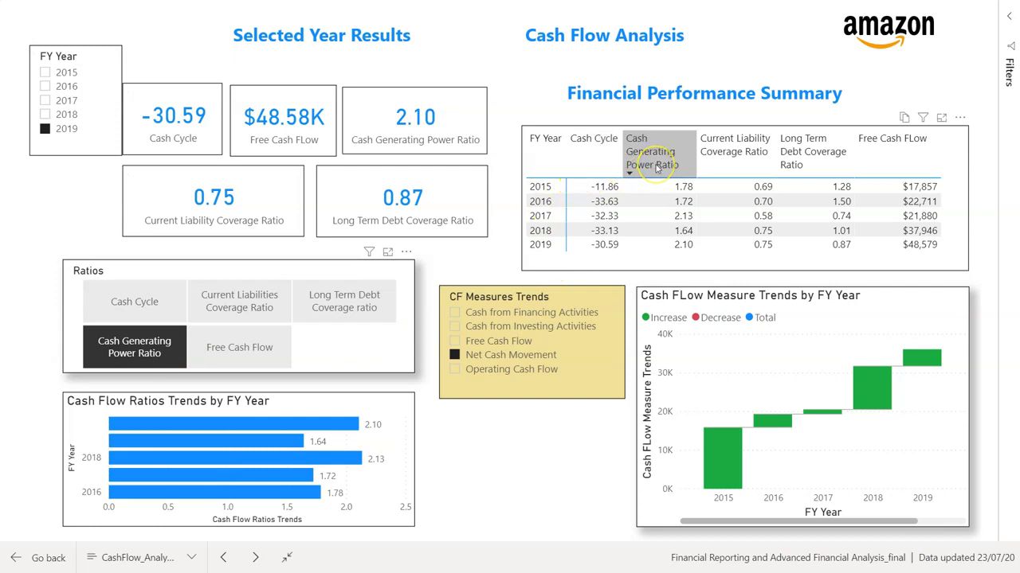
{"action": "left_click", "coordinate": [741, 169]}
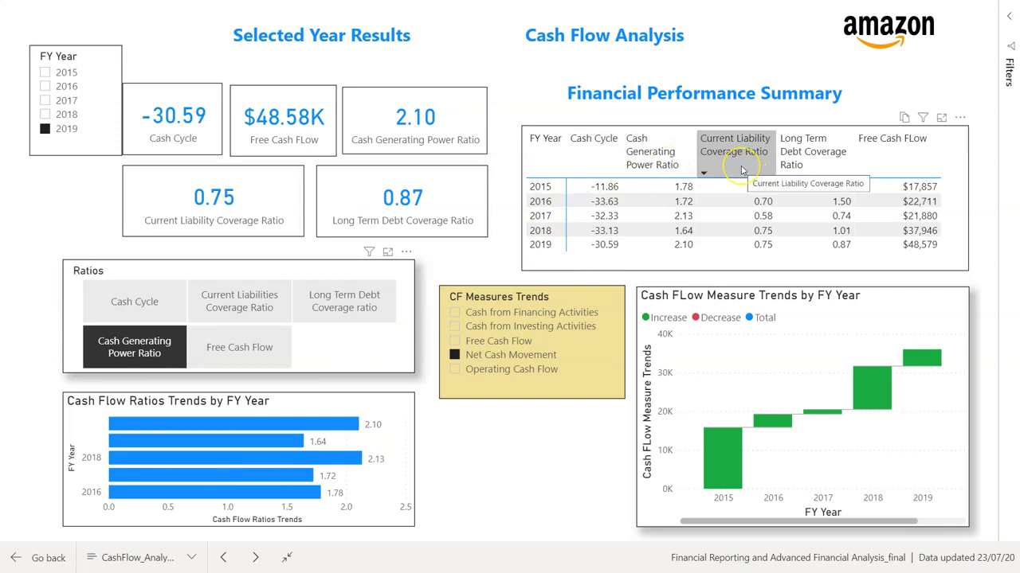
{"action": "left_click", "coordinate": [807, 178]}
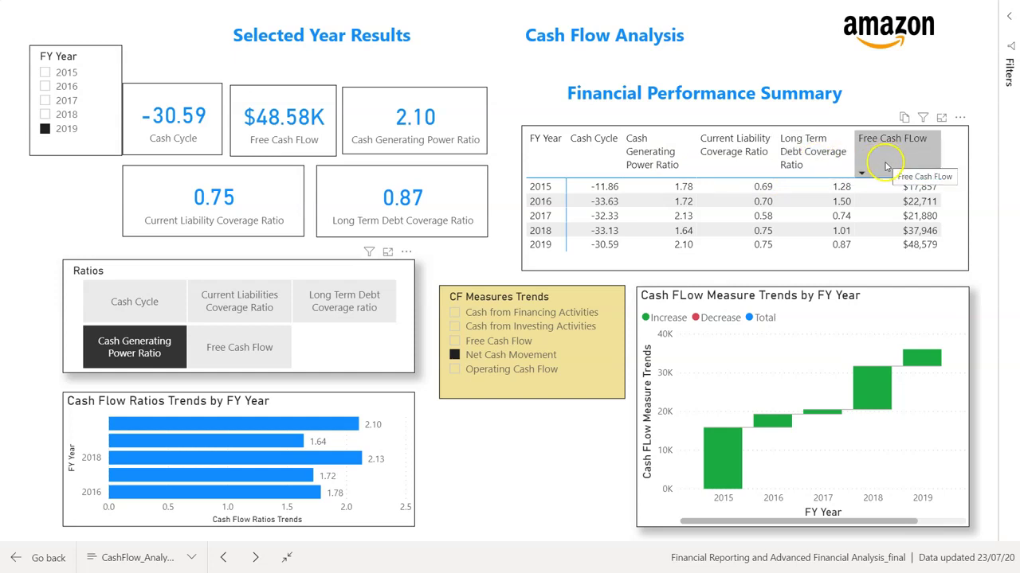
Step: View the Cash Flow Measure Trends for Cash from Financing Activities, Cash from Investing Activities, Free Cash Flow and Net Cash Movement, ending on Operating Cash Flow
{"action": "left_click", "coordinate": [454, 313]}
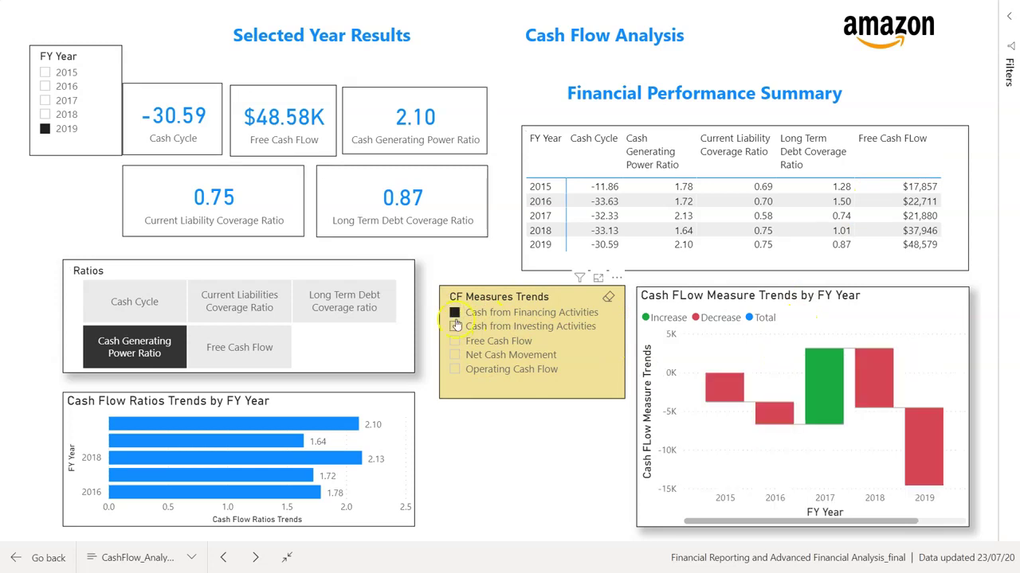
{"action": "left_click", "coordinate": [453, 328]}
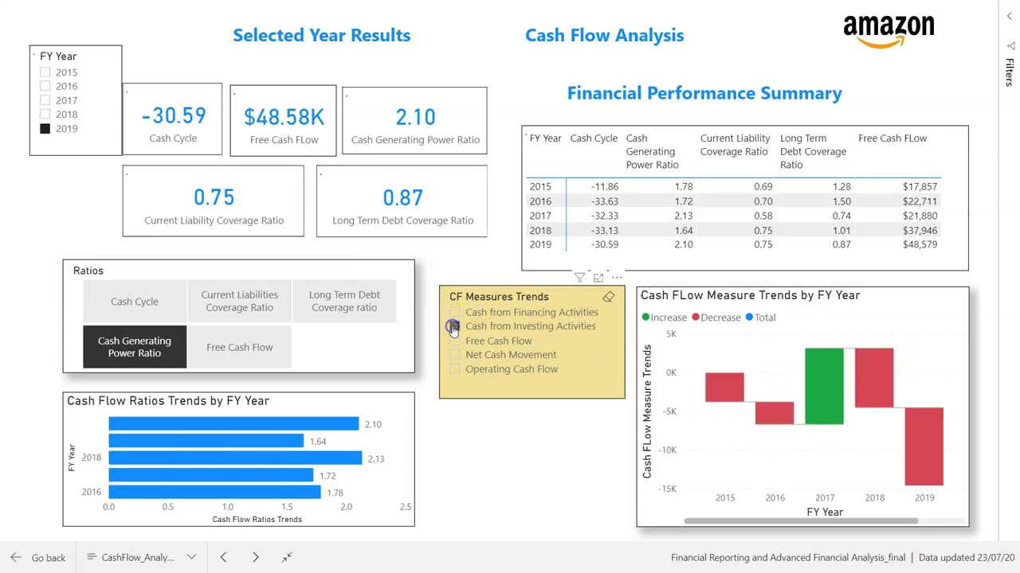
{"action": "left_click", "coordinate": [453, 341]}
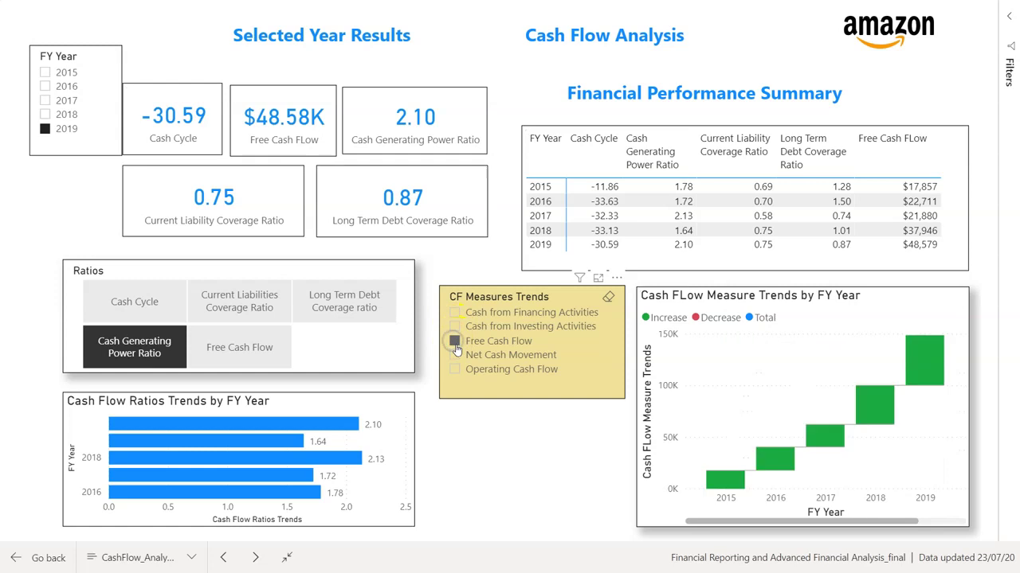
{"action": "left_click", "coordinate": [454, 357]}
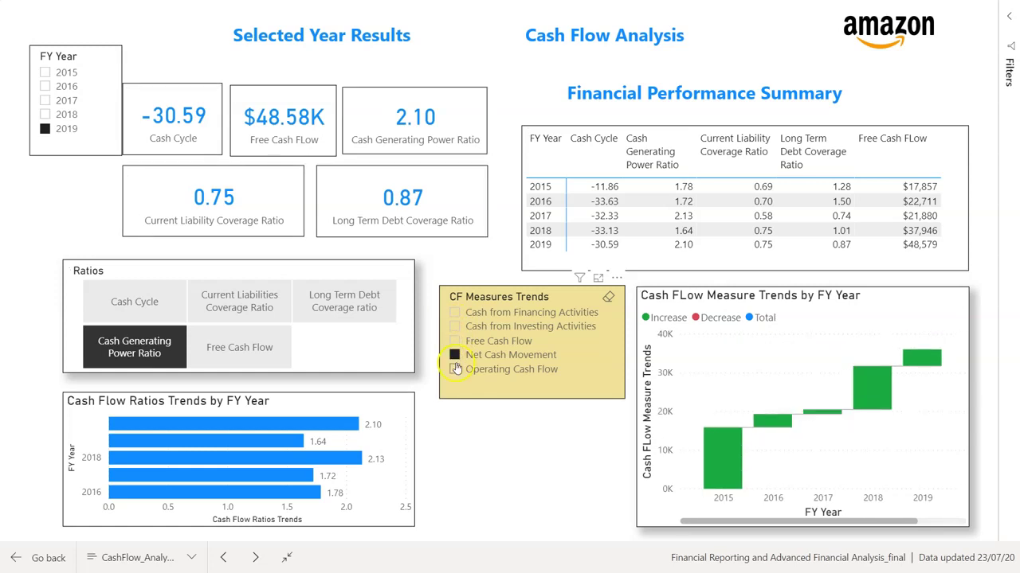
{"action": "left_click", "coordinate": [454, 370]}
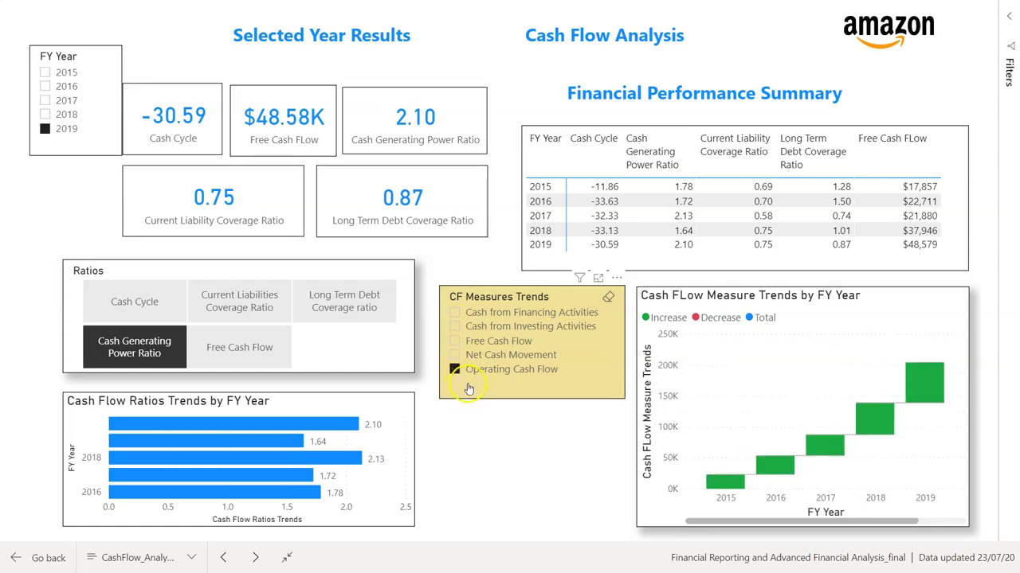
Step: Open the Returns_Analysis page and step its selected year results from 2015 through 2019
{"action": "left_click", "coordinate": [130, 560]}
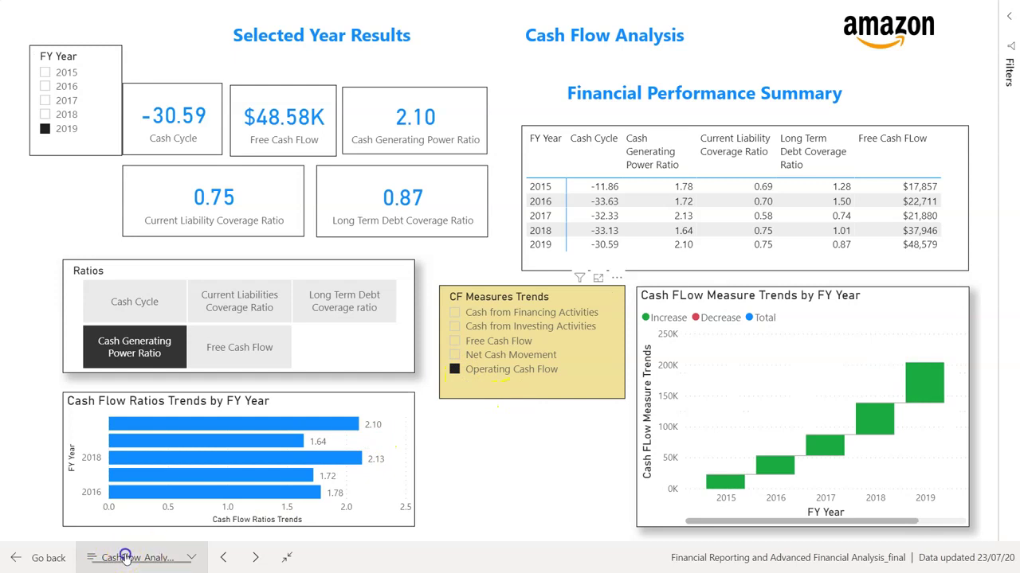
{"action": "scroll", "coordinate": [155, 494], "scroll_direction": "down", "scroll_amount": 3}
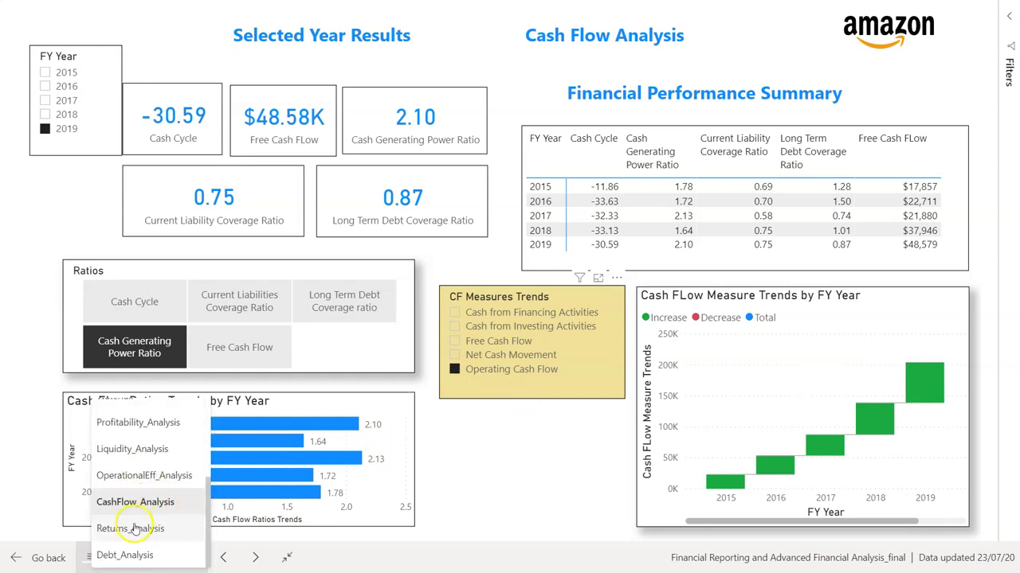
{"action": "left_click", "coordinate": [130, 529]}
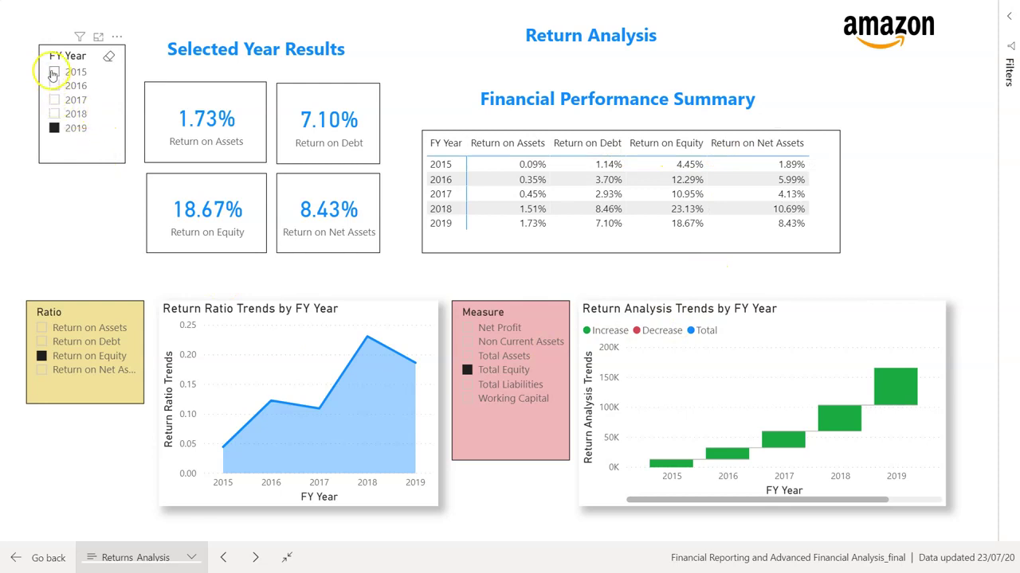
{"action": "left_click", "coordinate": [54, 71]}
{"action": "left_click", "coordinate": [54, 85]}
{"action": "left_click", "coordinate": [54, 99]}
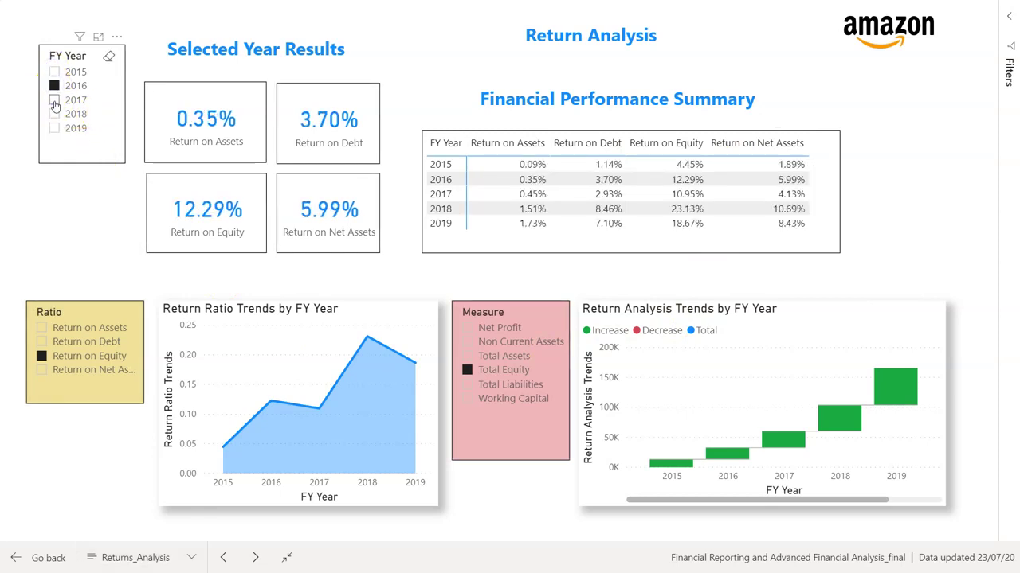
{"action": "left_click", "coordinate": [54, 114]}
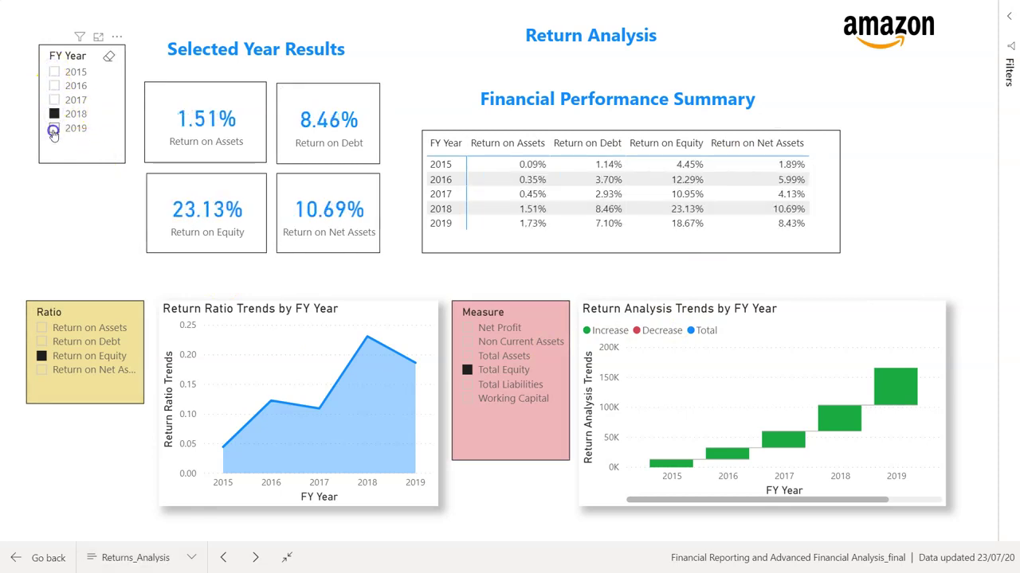
{"action": "left_click", "coordinate": [53, 129]}
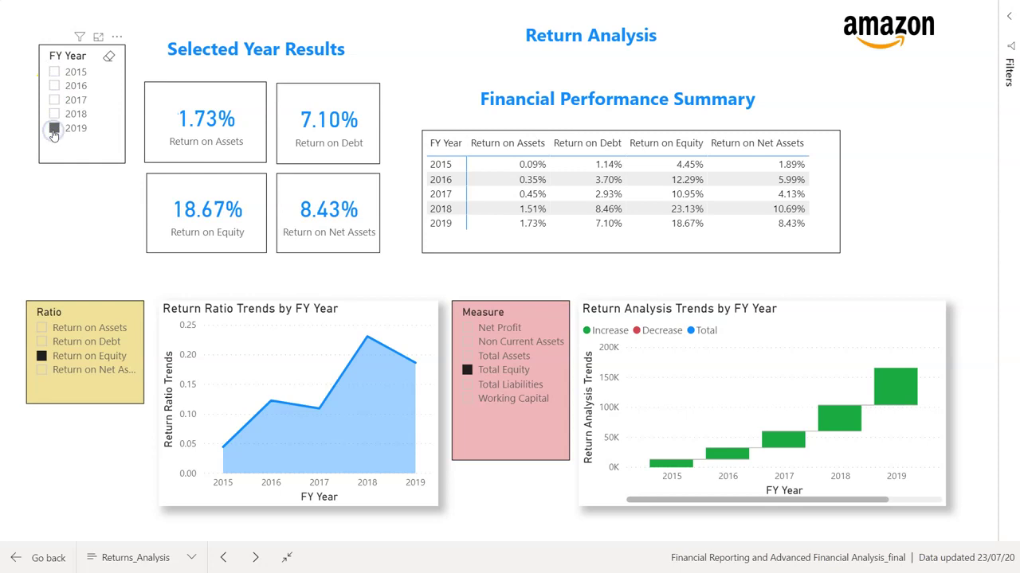
Step: Compare the Return Ratio Trends for Return on Assets, Return on Debt and Return on Equity, ending on Return on Net Assets
{"action": "left_click", "coordinate": [43, 328]}
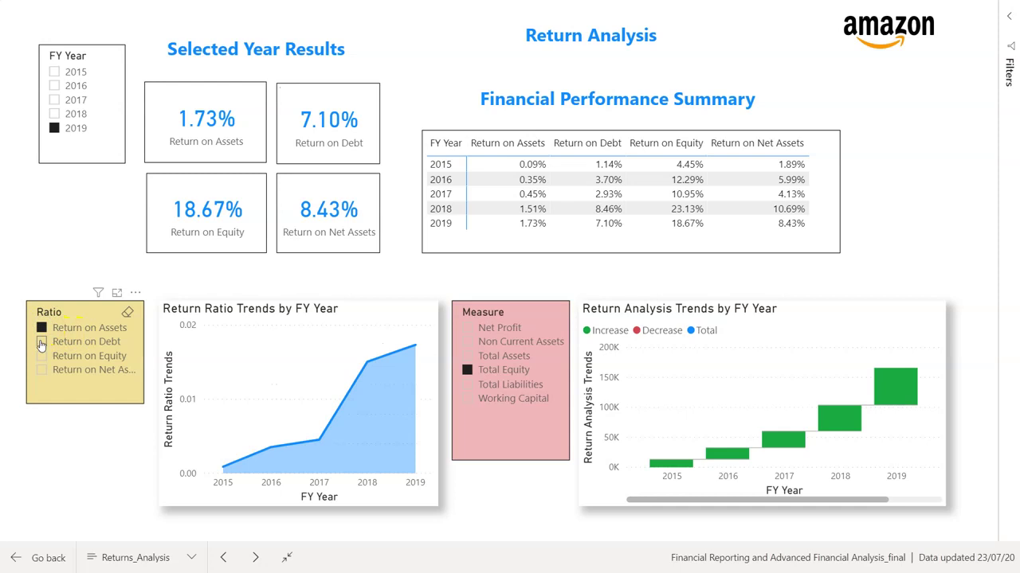
{"action": "left_click", "coordinate": [42, 343]}
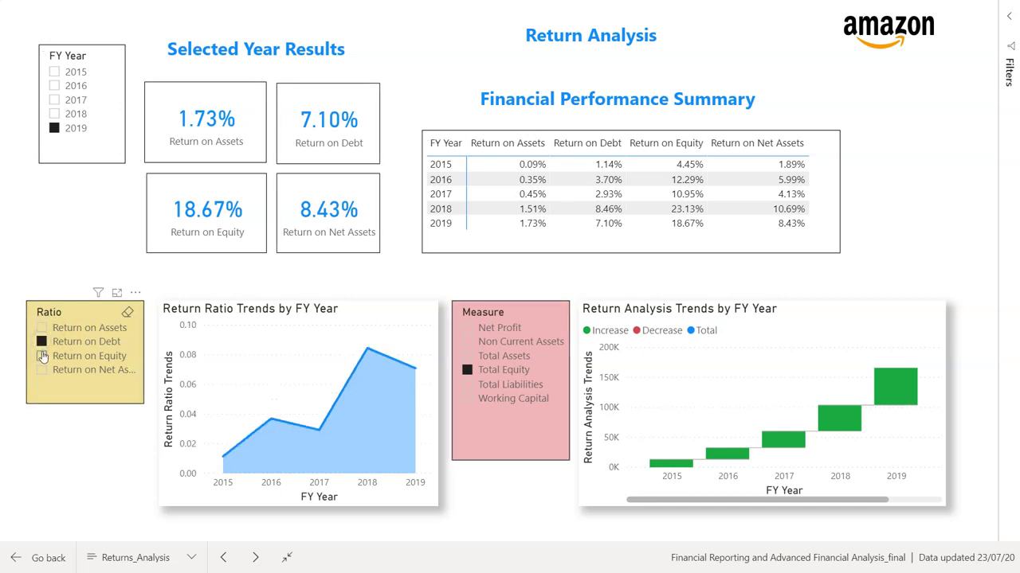
{"action": "left_click", "coordinate": [42, 357]}
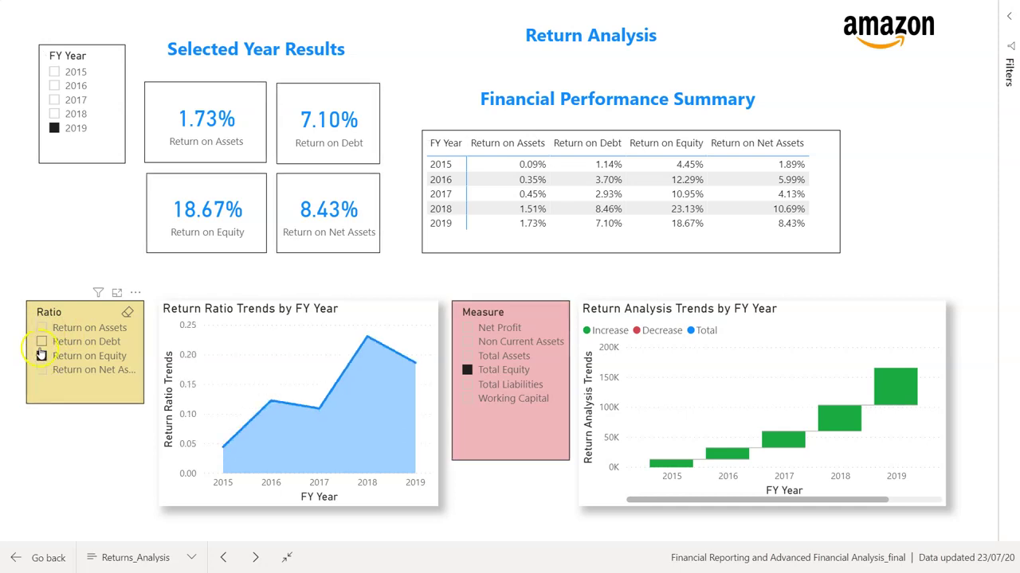
{"action": "left_click", "coordinate": [42, 329]}
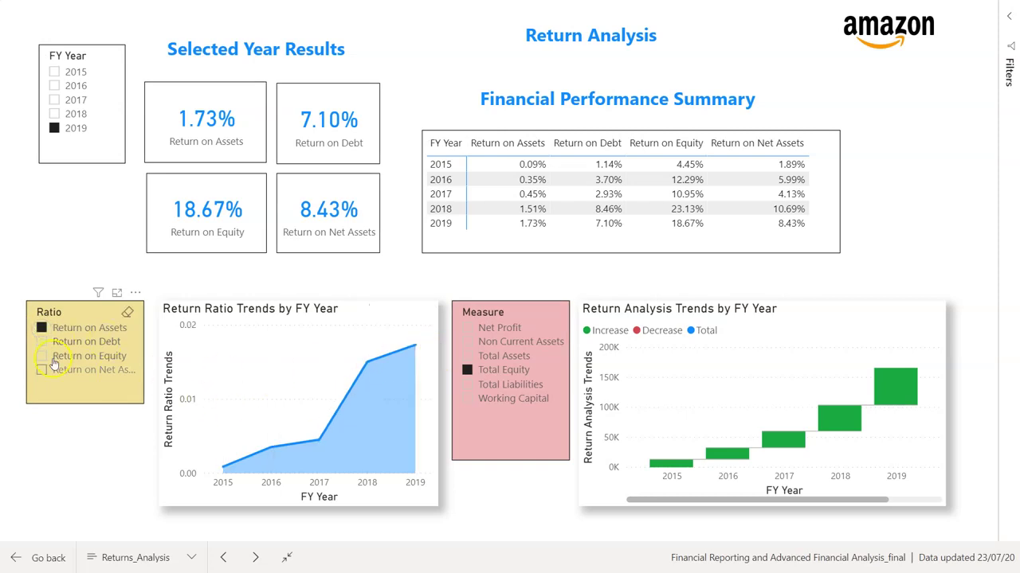
{"action": "left_click", "coordinate": [41, 357]}
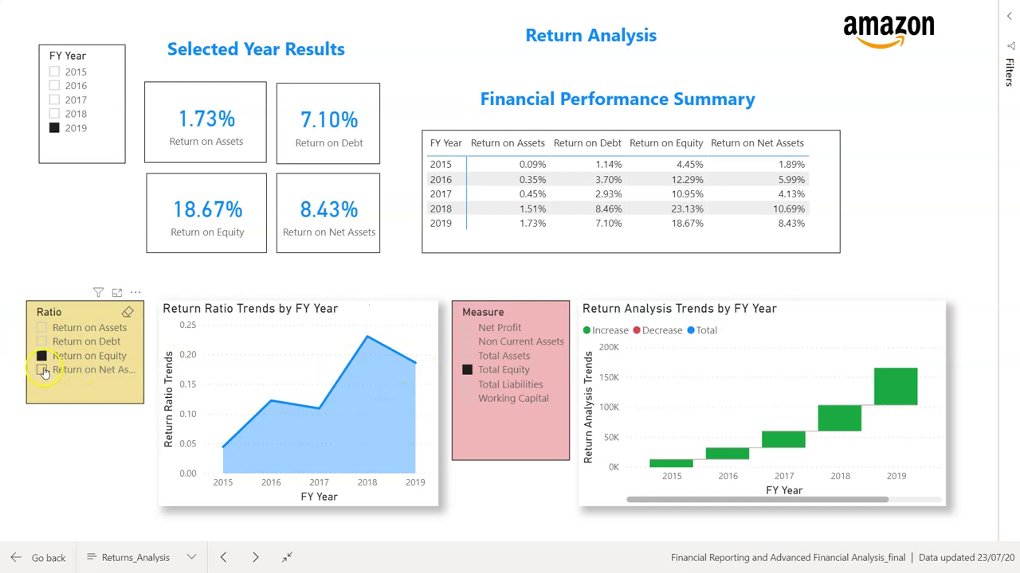
{"action": "left_click", "coordinate": [42, 371]}
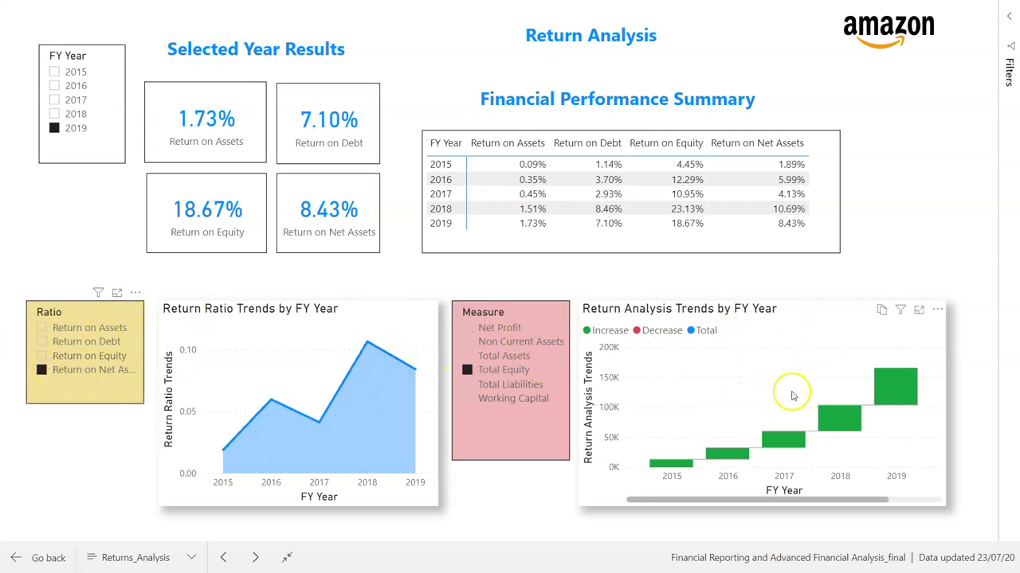
Step: View the Return Analysis Trends for Net Profit, Non Current Assets, Total Assets, Total Equity and Total Liabilities, ending on Working Capital
{"action": "left_click", "coordinate": [466, 328]}
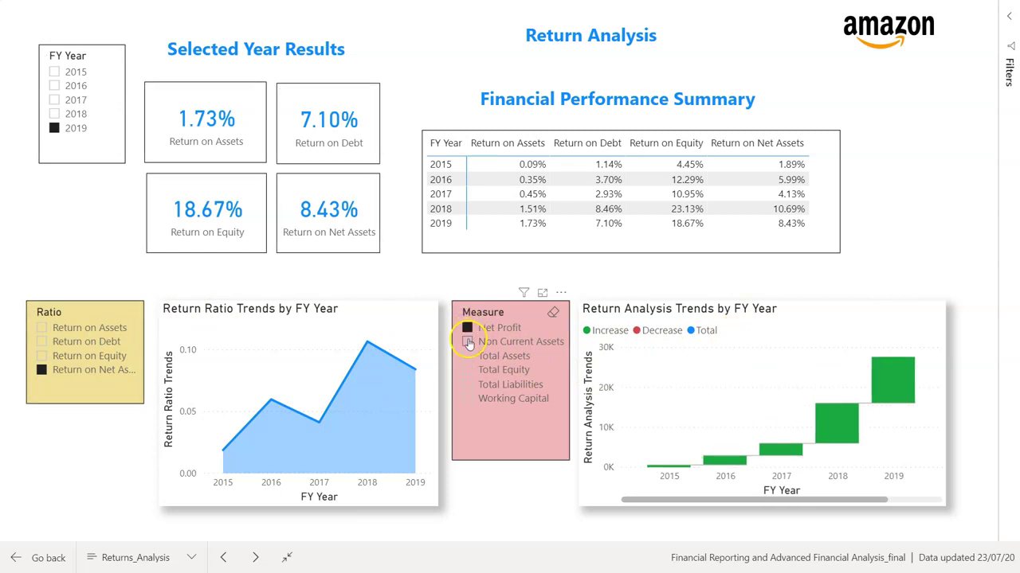
{"action": "left_click", "coordinate": [467, 342]}
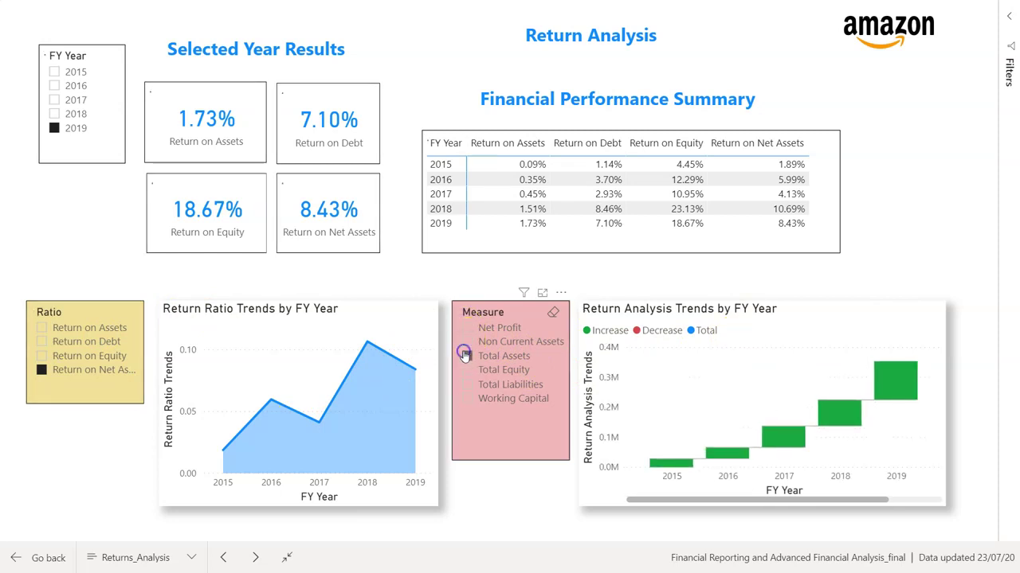
{"action": "left_click", "coordinate": [467, 356]}
{"action": "left_click", "coordinate": [467, 371]}
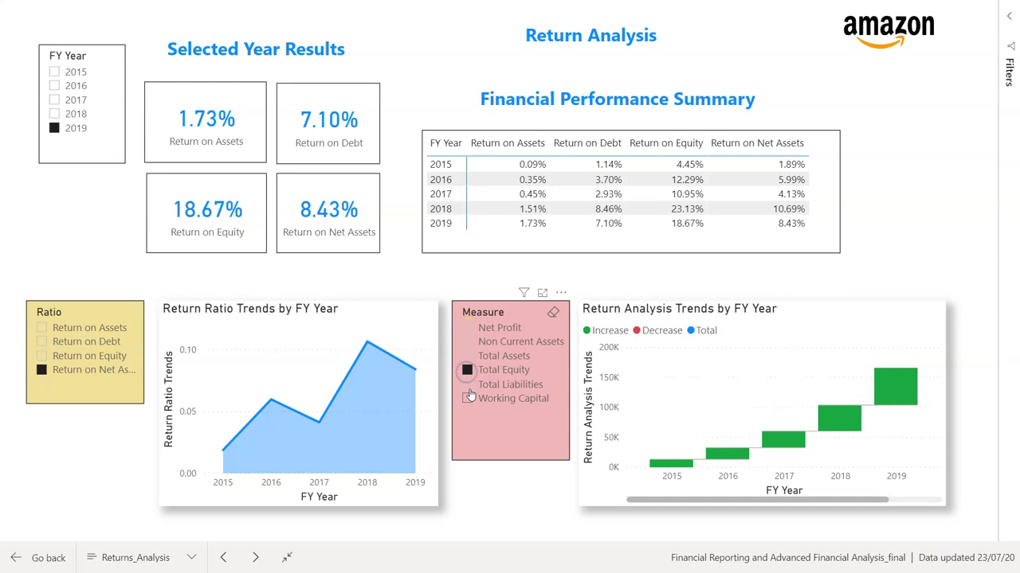
{"action": "left_click", "coordinate": [467, 386]}
{"action": "left_click", "coordinate": [466, 402]}
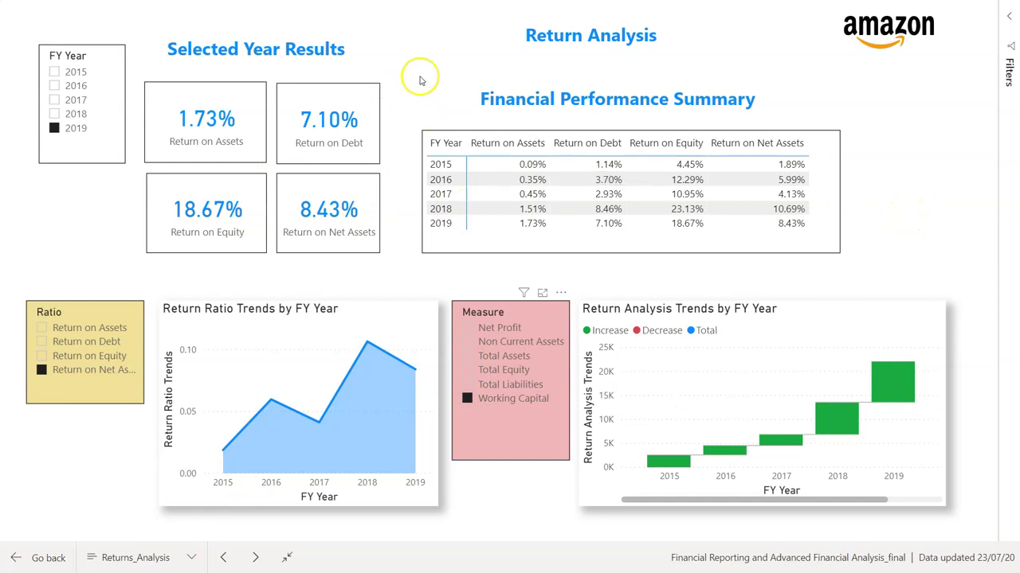
Step: Open the Debt_Analysis page and step its selected year results from 2015 through 2019
{"action": "left_click", "coordinate": [159, 563]}
{"action": "scroll", "coordinate": [152, 478], "scroll_direction": "down", "scroll_amount": 3}
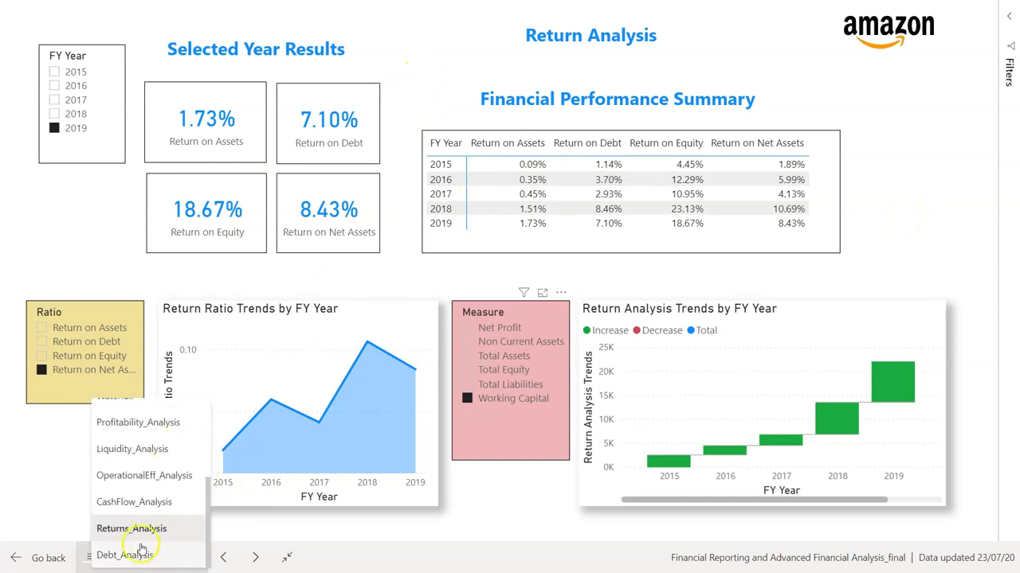
{"action": "left_click", "coordinate": [127, 556]}
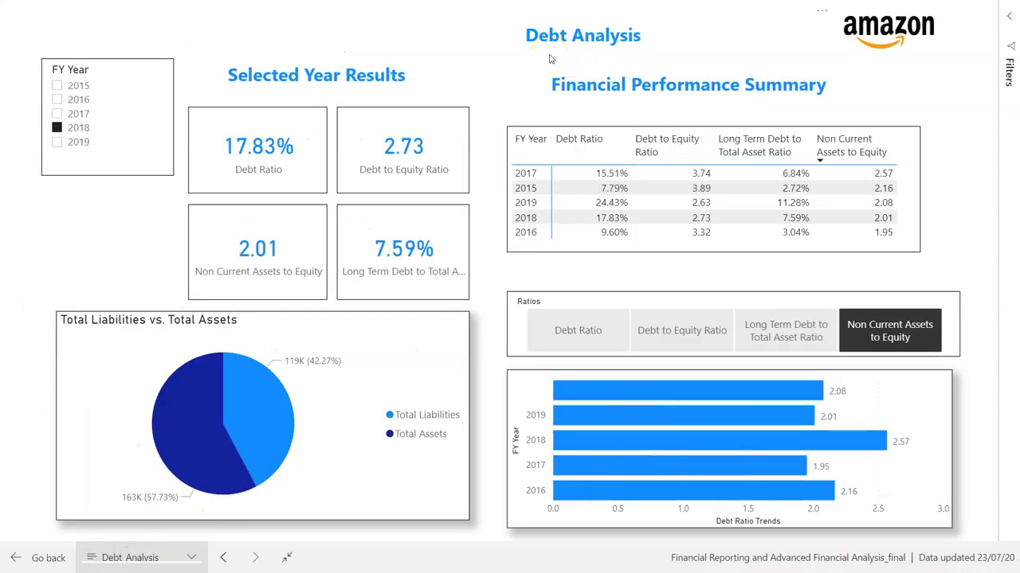
{"action": "left_click", "coordinate": [57, 85]}
{"action": "left_click", "coordinate": [56, 99]}
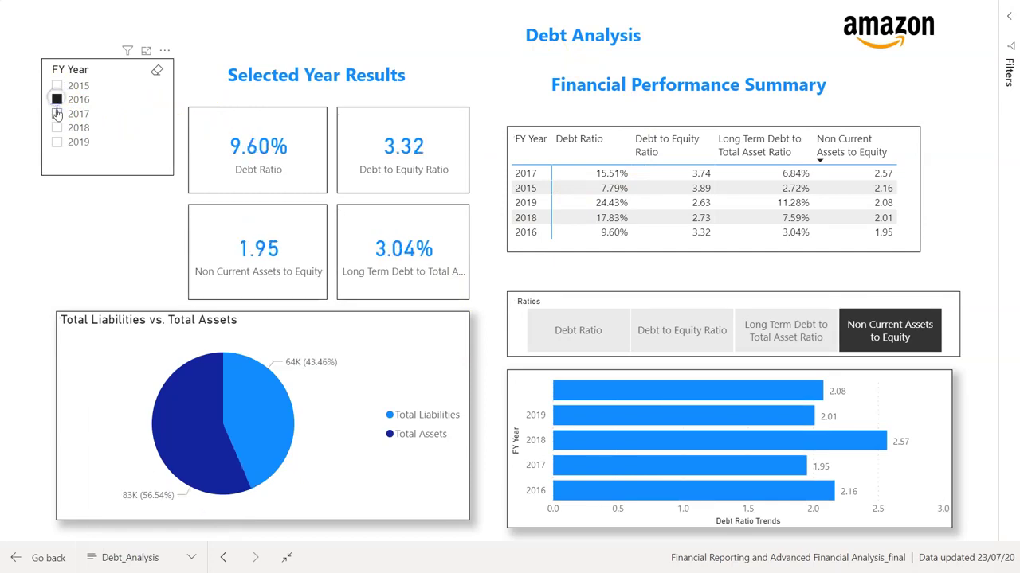
{"action": "left_click", "coordinate": [57, 114]}
{"action": "left_click", "coordinate": [57, 128]}
{"action": "left_click", "coordinate": [57, 143]}
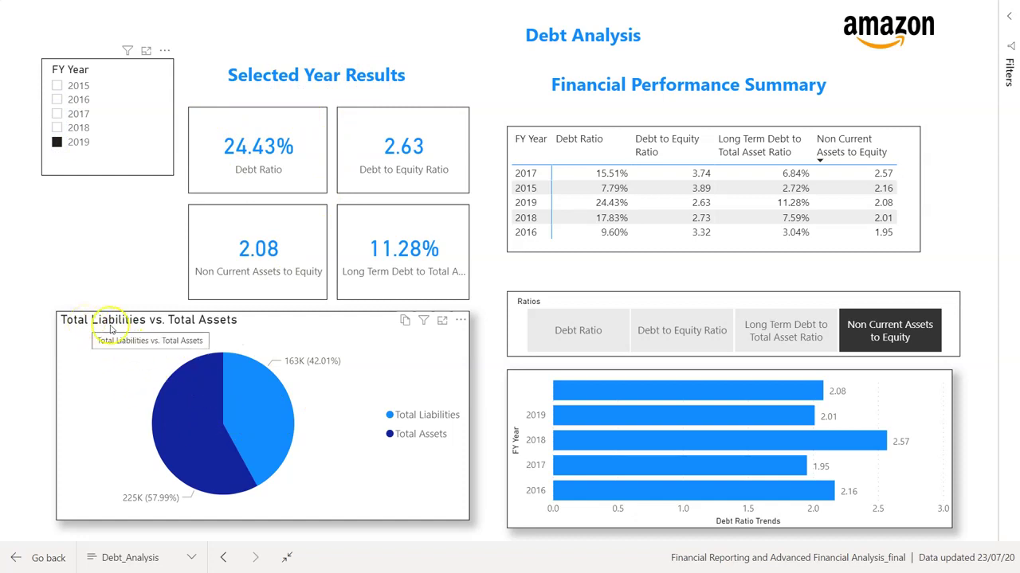
Step: Compare Total Liabilities vs. Total Assets by stepping the fiscal year back through 2018 and 2017 to 2016
{"action": "left_click", "coordinate": [57, 127]}
{"action": "left_click", "coordinate": [56, 113]}
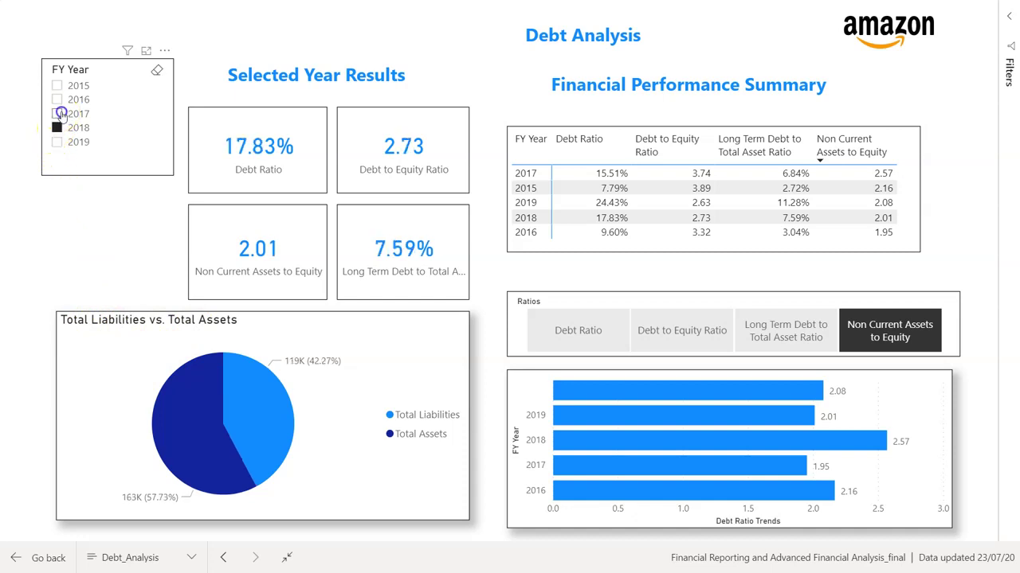
{"action": "left_click", "coordinate": [58, 98]}
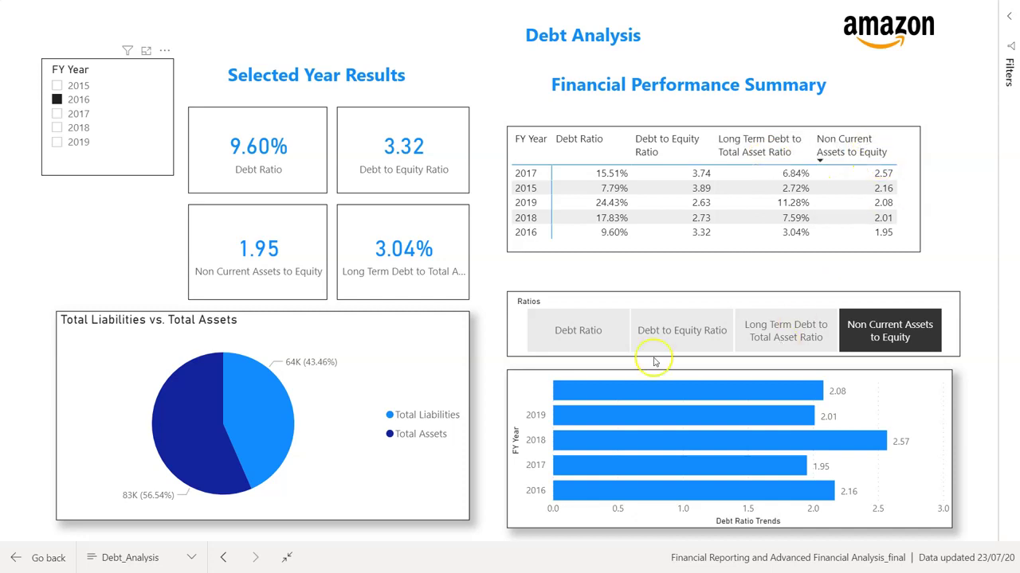
Step: View the Debt Ratio Trends for Debt Ratio, Debt to Equity Ratio and Long Term Debt to Total Asset Ratio, ending on Non Current Assets to Equity
{"action": "left_click", "coordinate": [581, 331]}
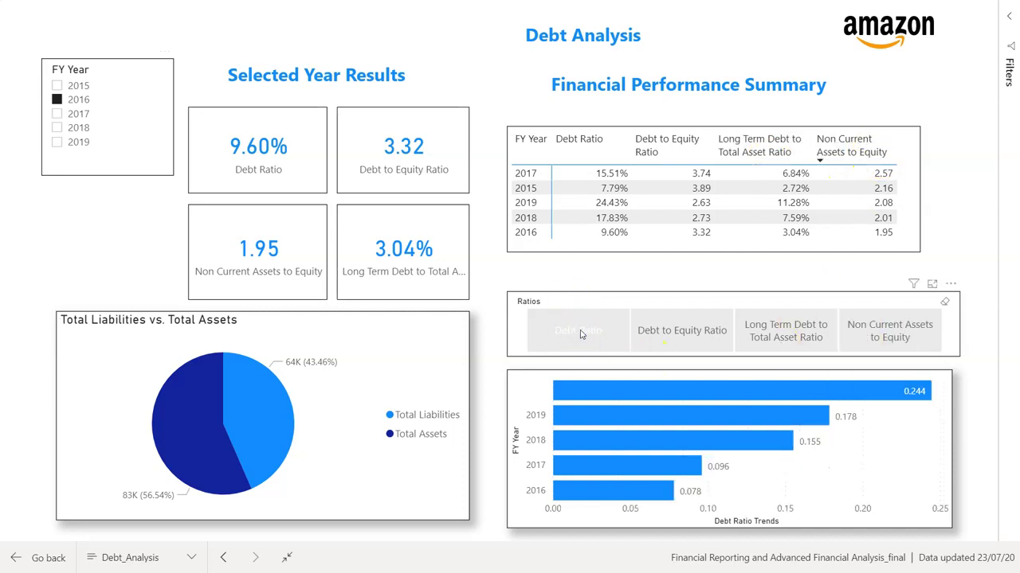
{"action": "left_click", "coordinate": [682, 331]}
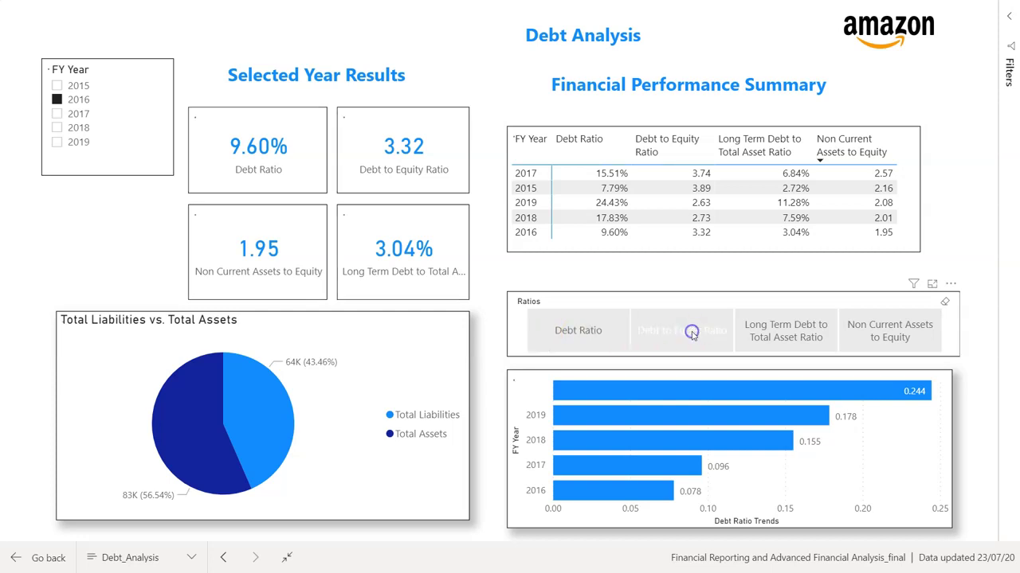
{"action": "left_click", "coordinate": [785, 333]}
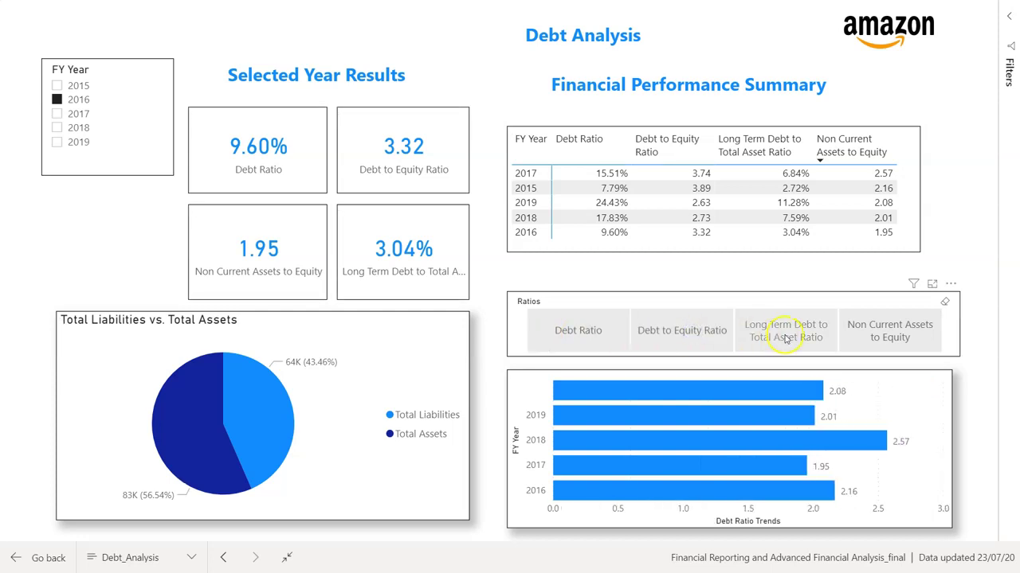
{"action": "left_click", "coordinate": [889, 338]}
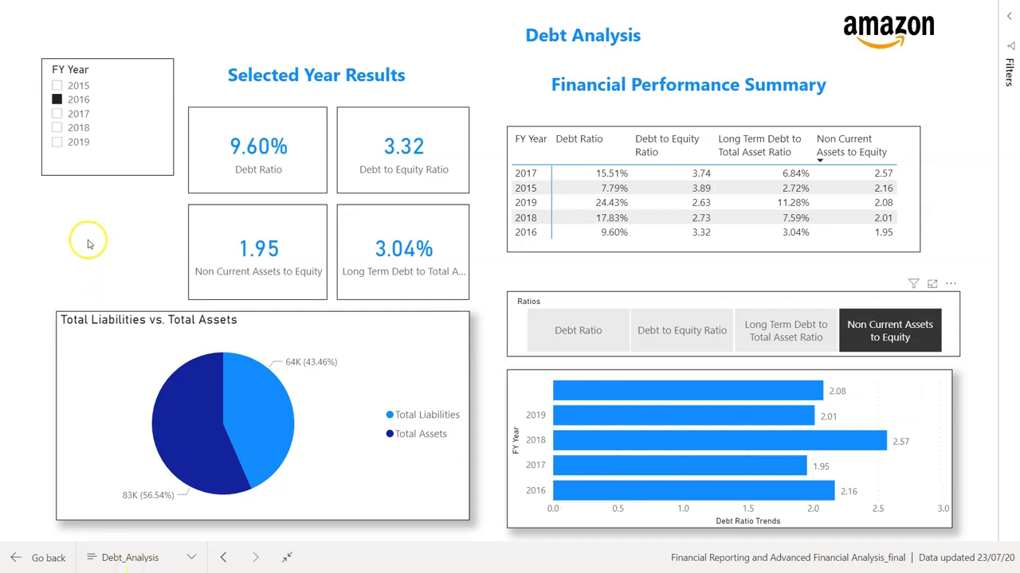
Step: Return to the IS page showing the Income Statement
{"action": "left_click", "coordinate": [141, 567]}
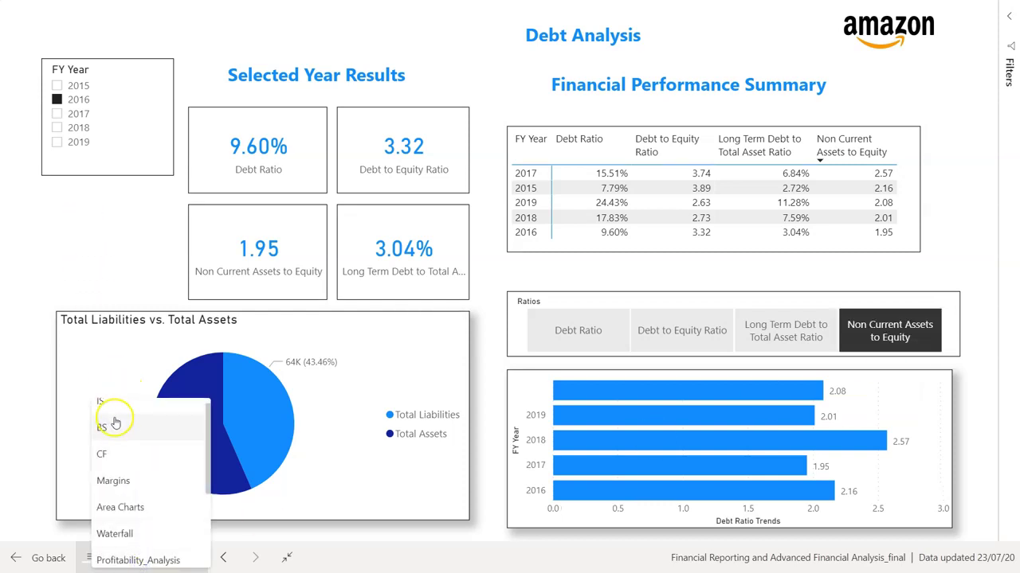
{"action": "left_click", "coordinate": [117, 414]}
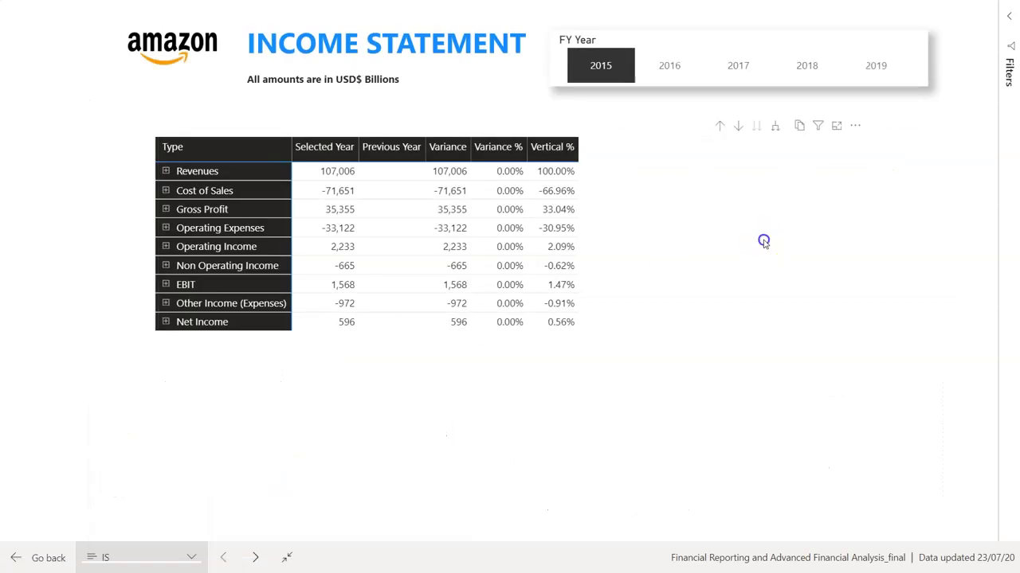